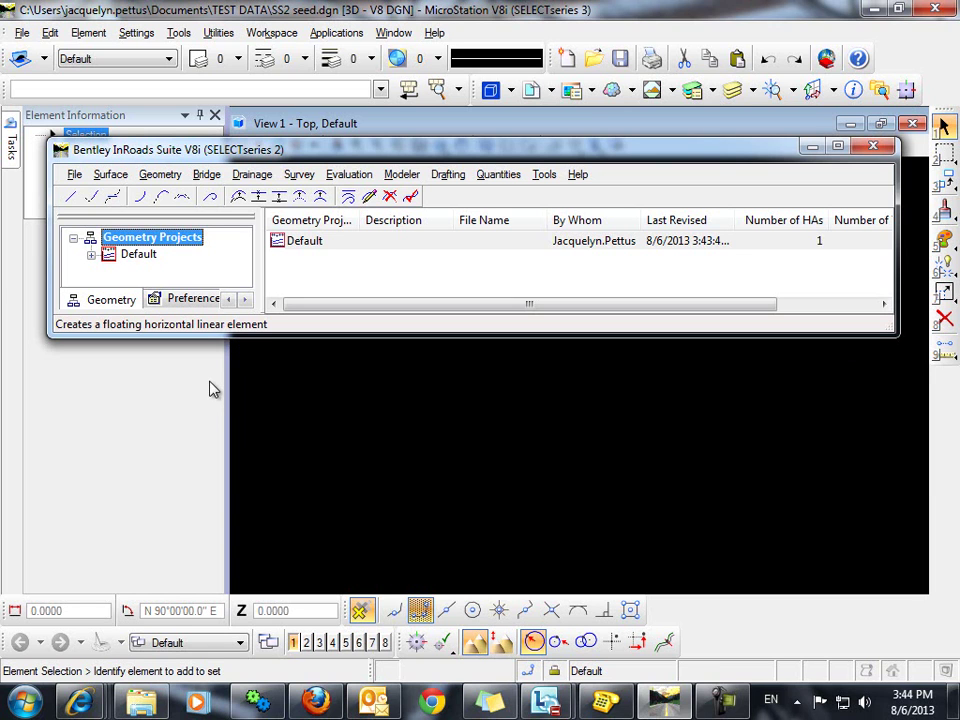
# Create and open test.dgn in TEST DATA from the Seed3D-InRoads-Imperial.dgn seed.
pyautogui.click(24, 34)
pyautogui.click(84, 40)
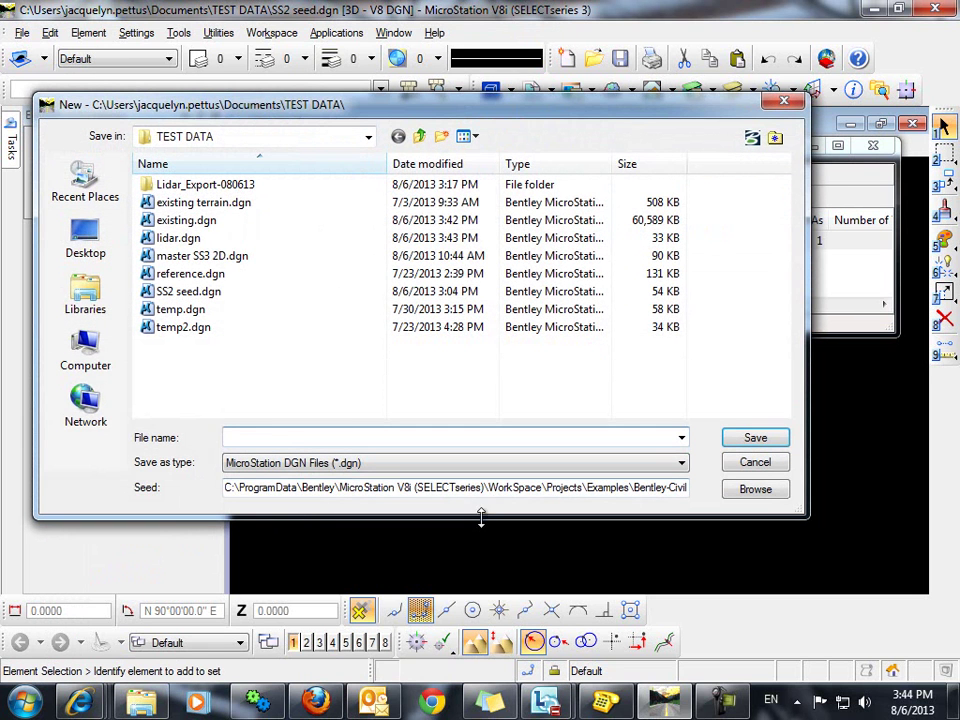
pyautogui.write('test')
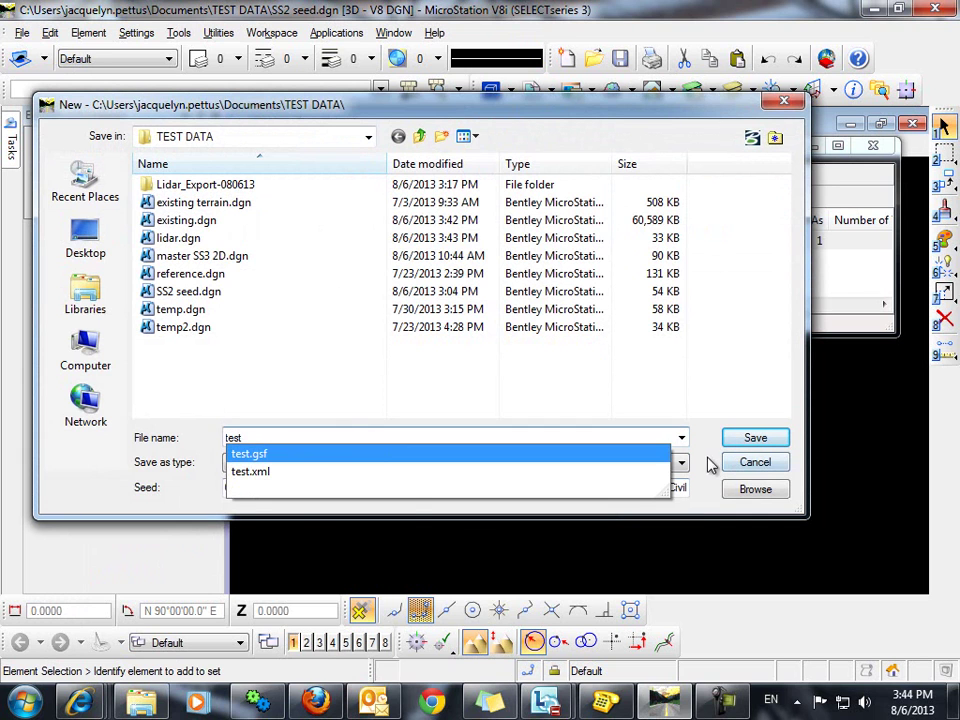
pyautogui.press('Escape')
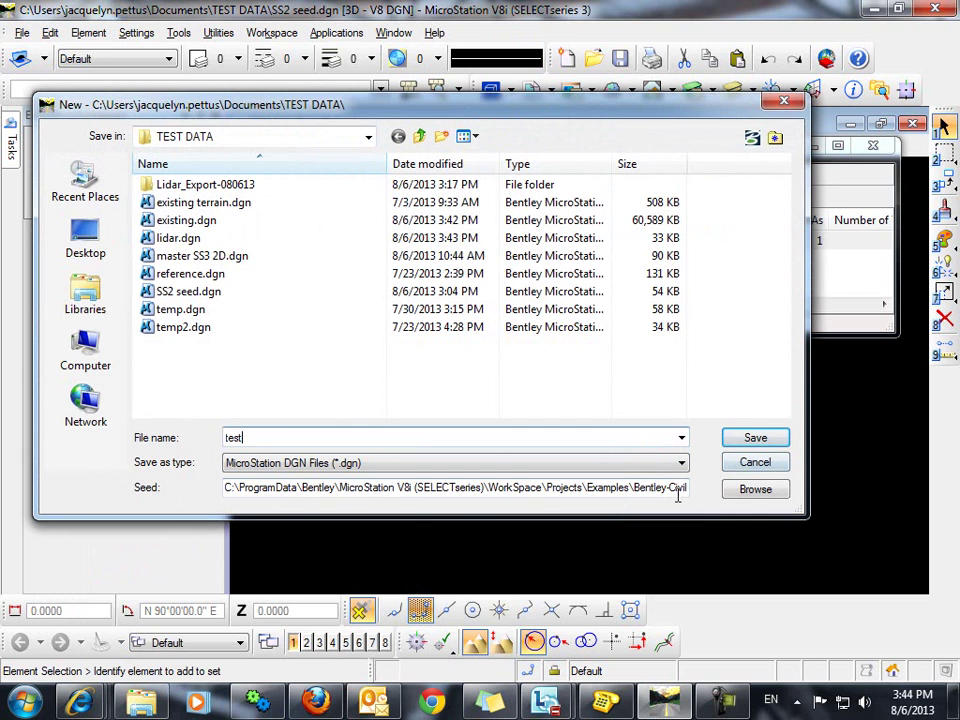
pyautogui.click(755, 489)
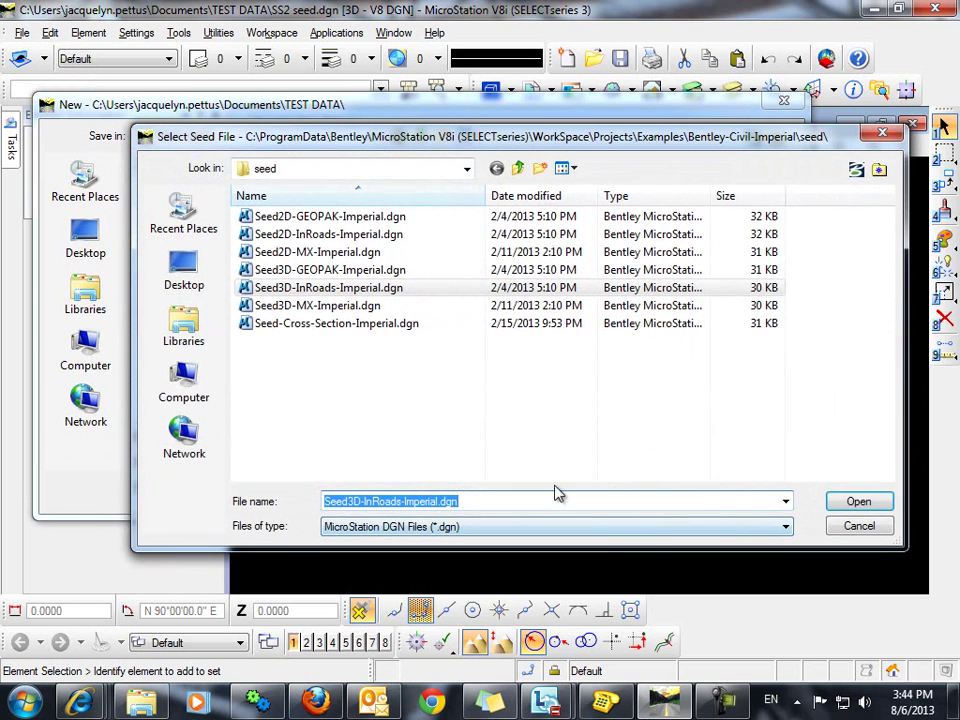
pyautogui.click(277, 289)
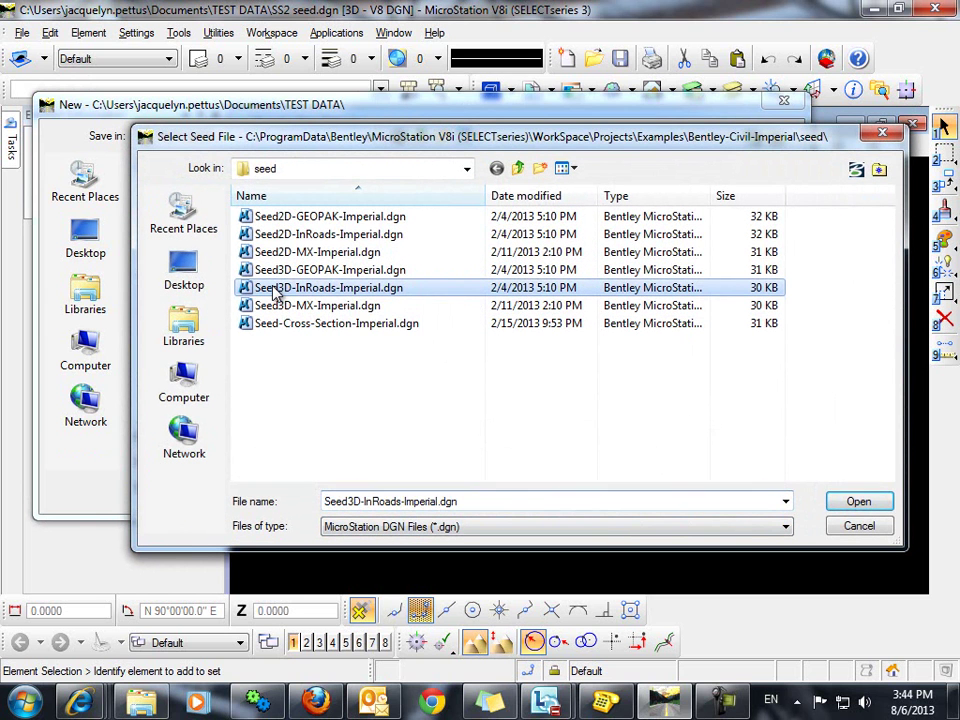
pyautogui.click(859, 503)
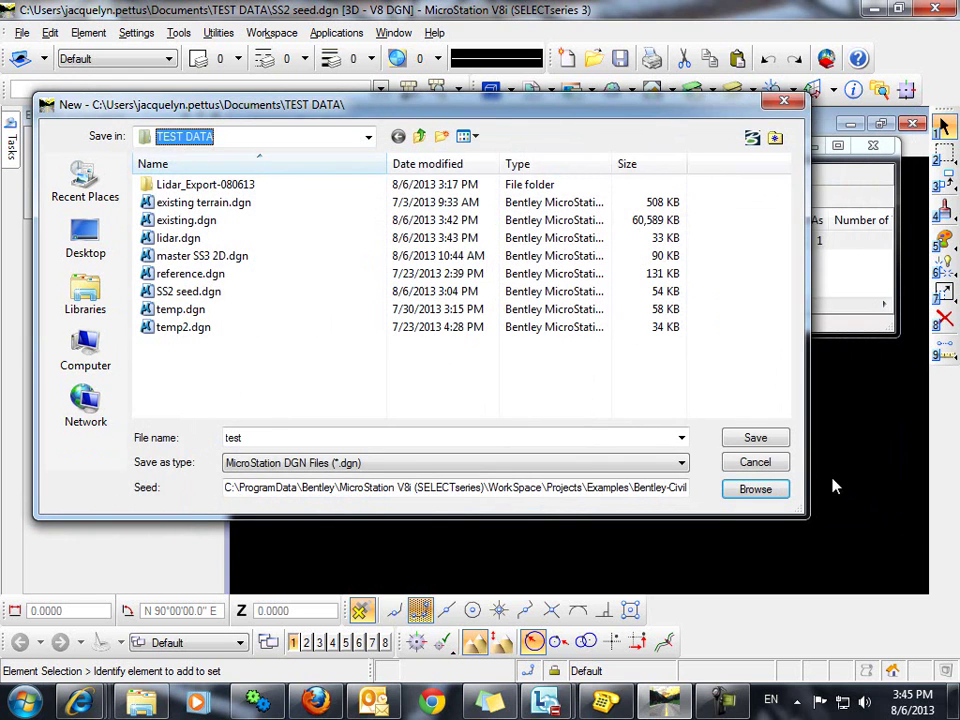
pyautogui.click(763, 445)
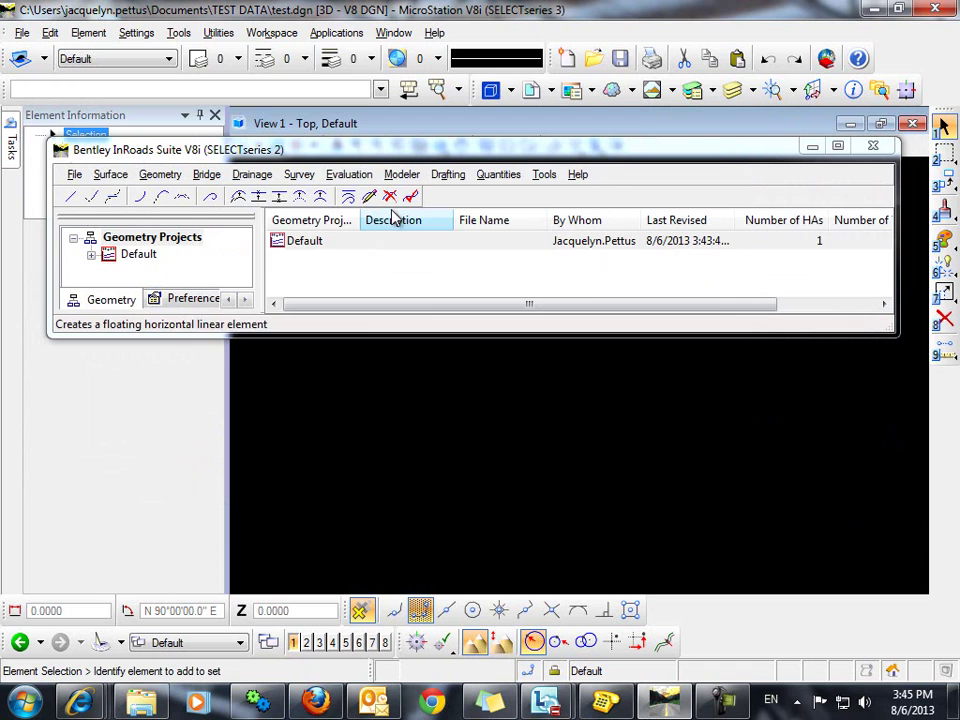
# Activate Map from the Applications menu so the session loads as Bentley Map V8i.
pyautogui.click(340, 35)
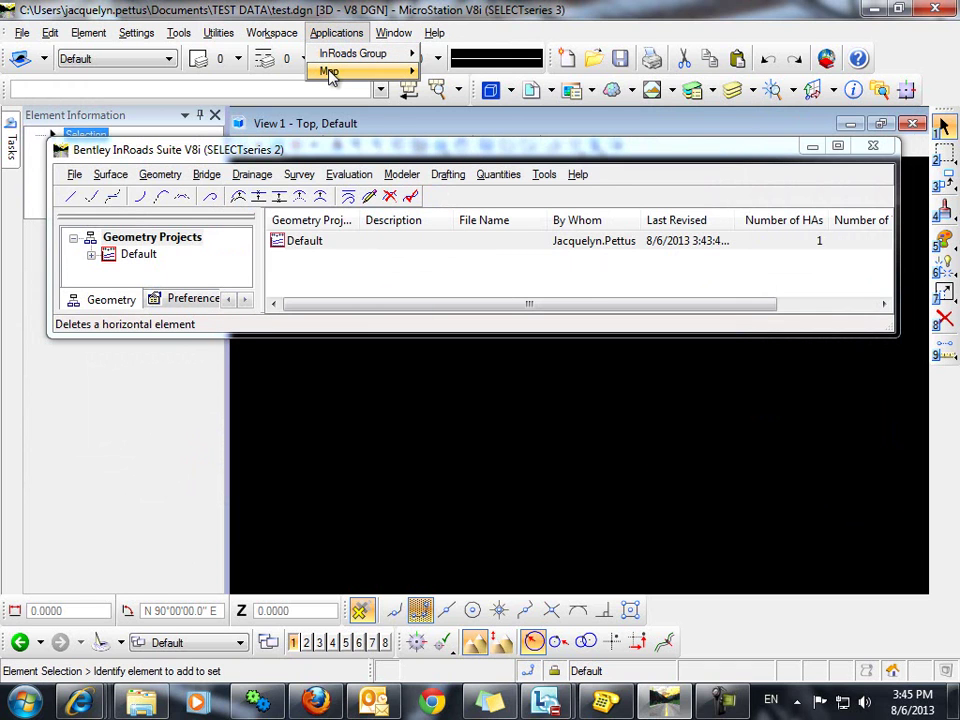
pyautogui.moveTo(328, 71)
pyautogui.click(455, 73)
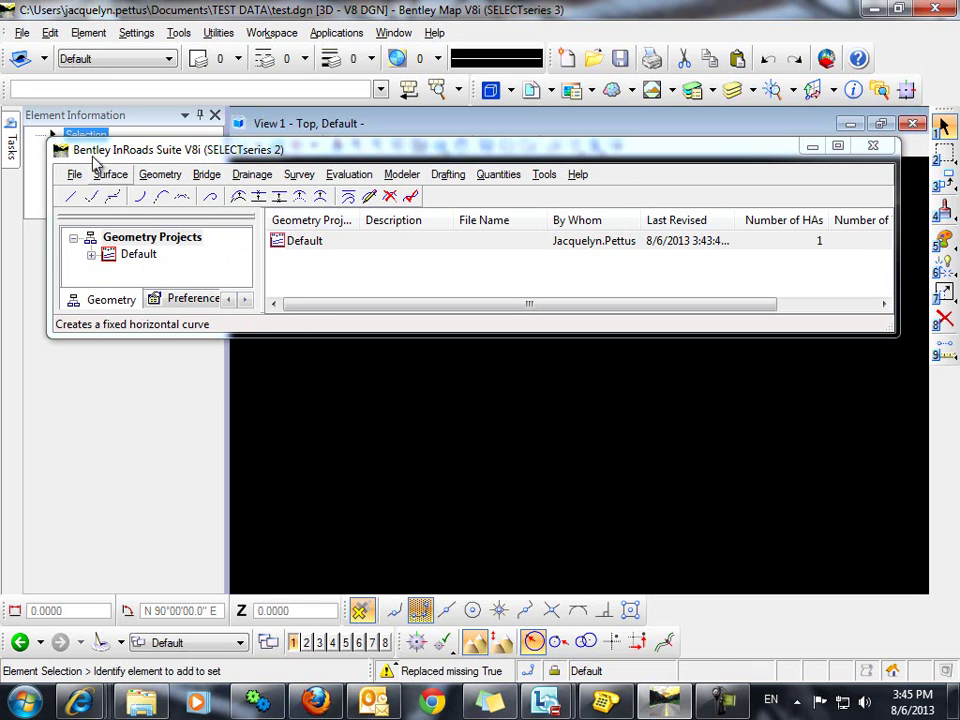
# Open the GIS Data Types import manager and add a new import definition, Import1.
pyautogui.click(22, 35)
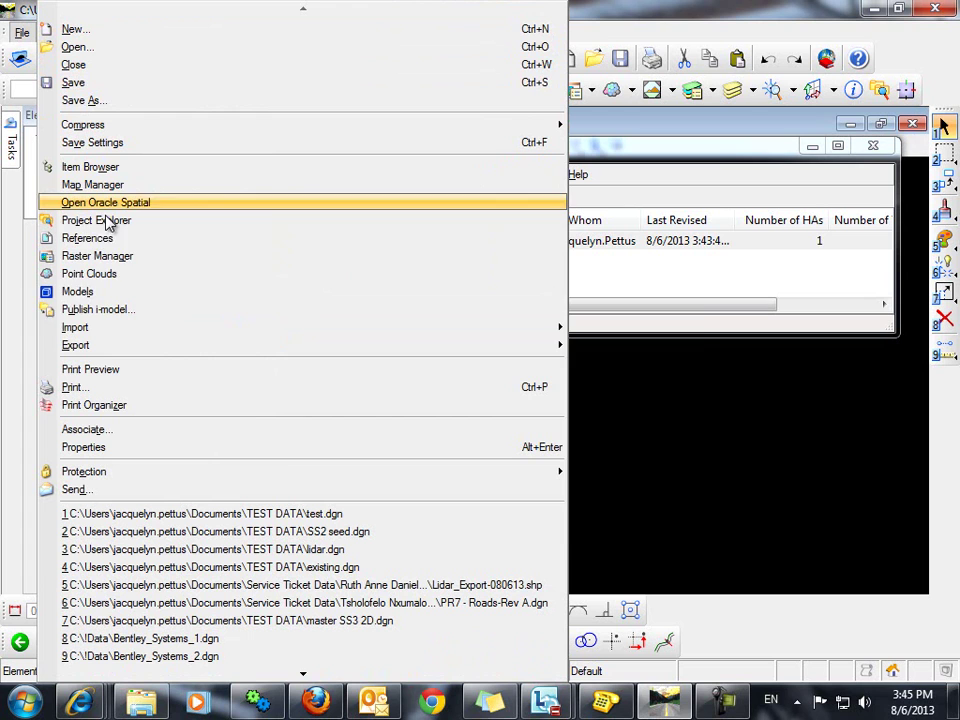
pyautogui.moveTo(110, 330)
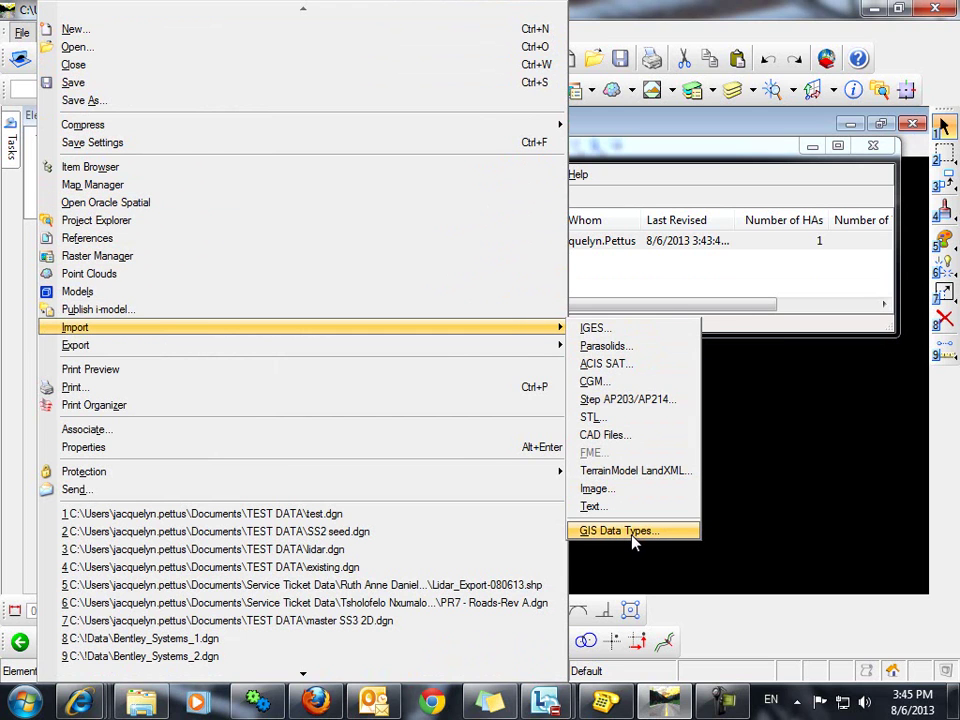
pyautogui.click(641, 532)
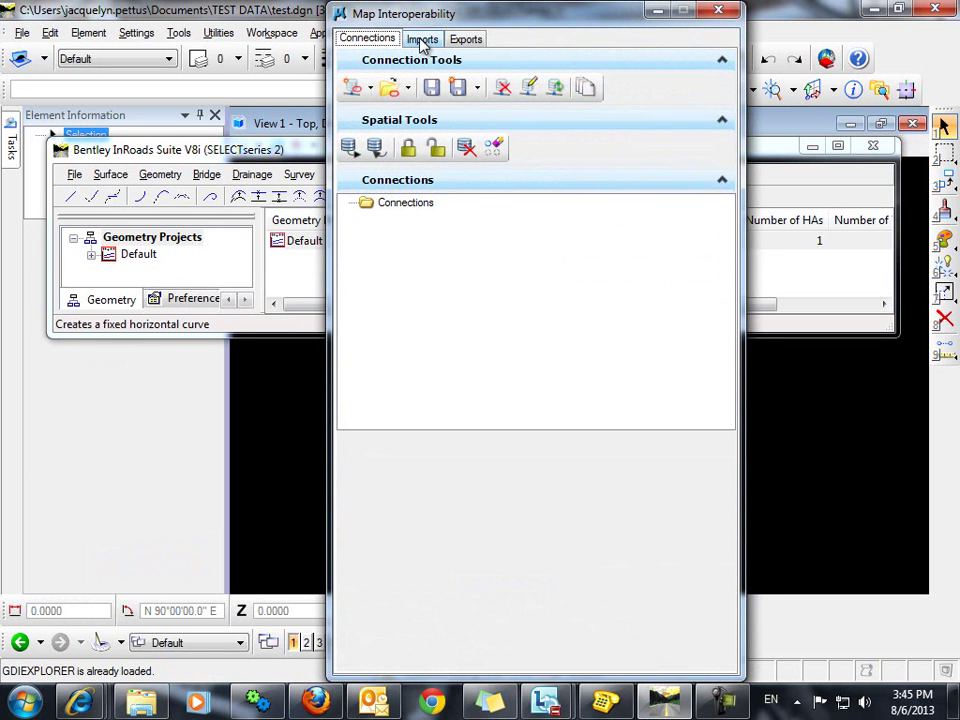
pyautogui.click(422, 40)
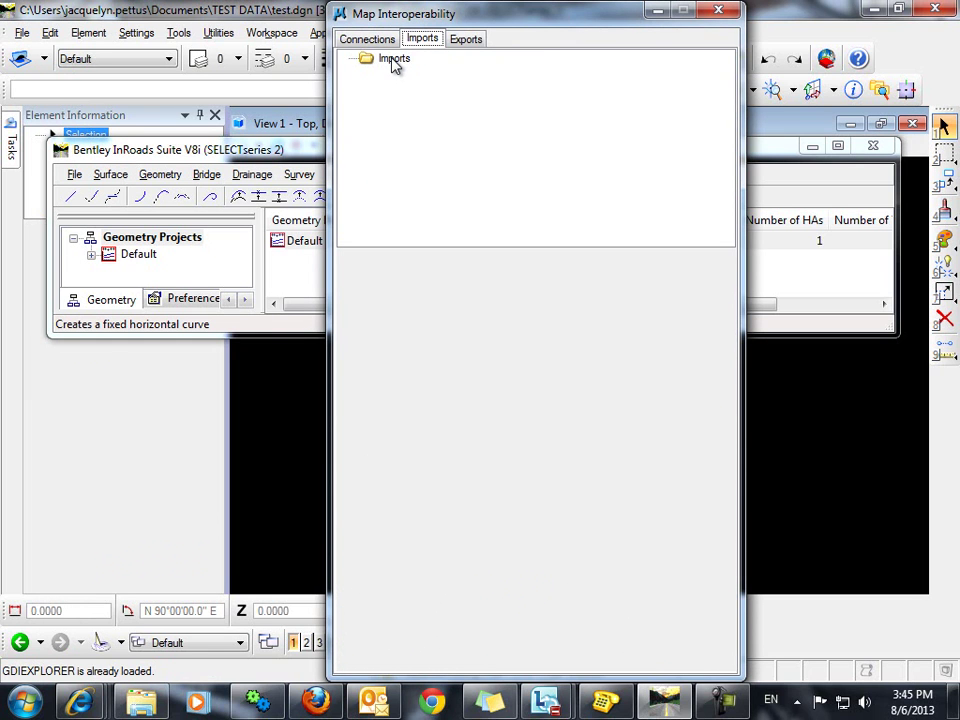
pyautogui.rightClick(394, 62)
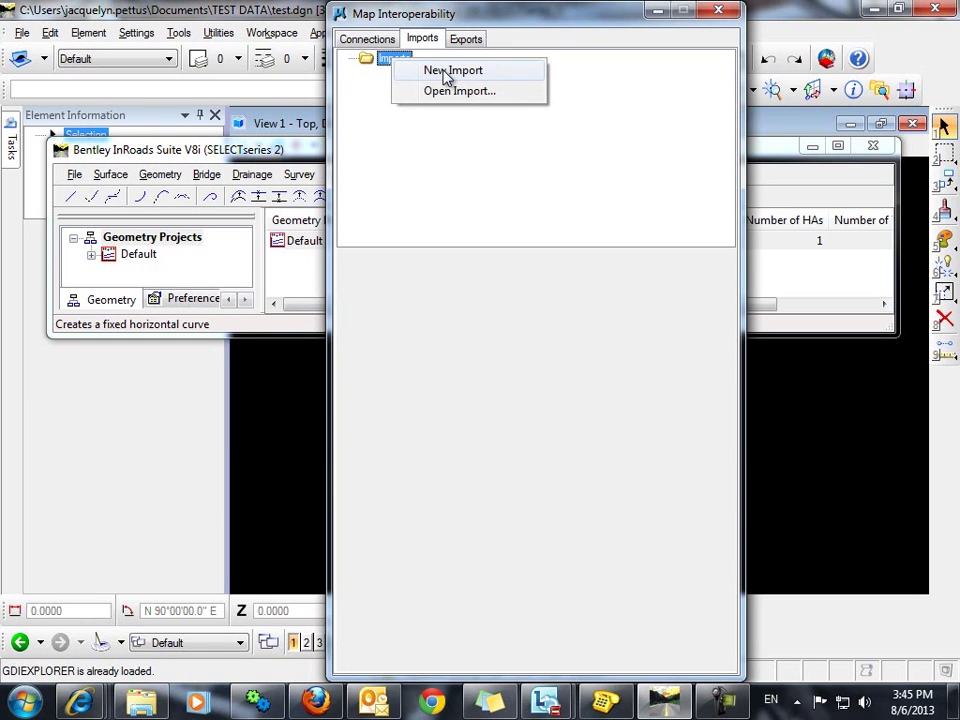
pyautogui.click(446, 72)
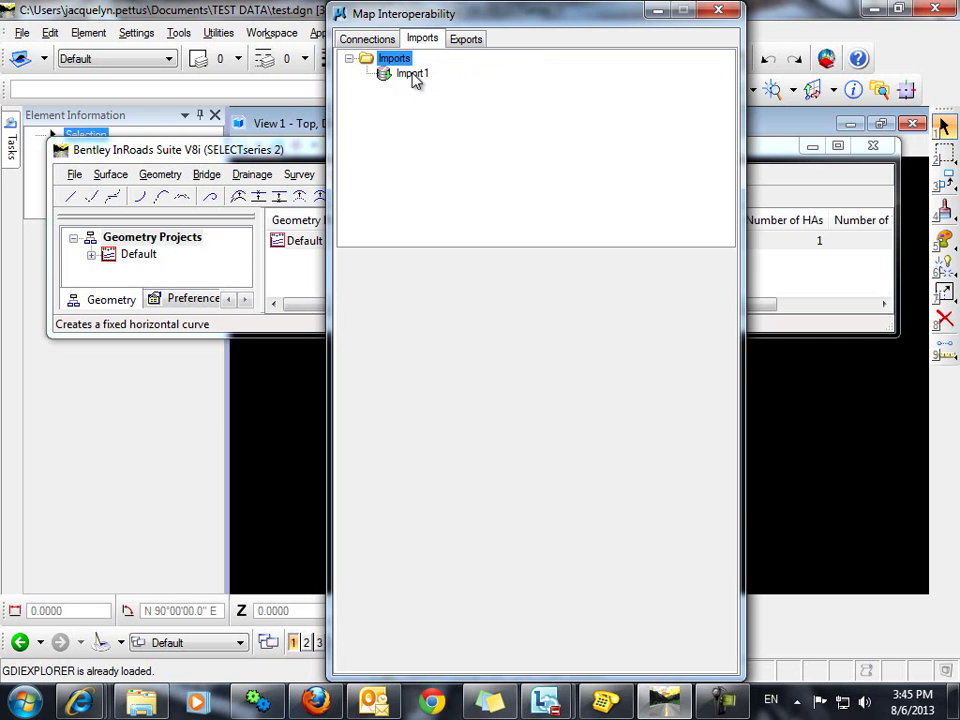
pyautogui.rightClick(412, 78)
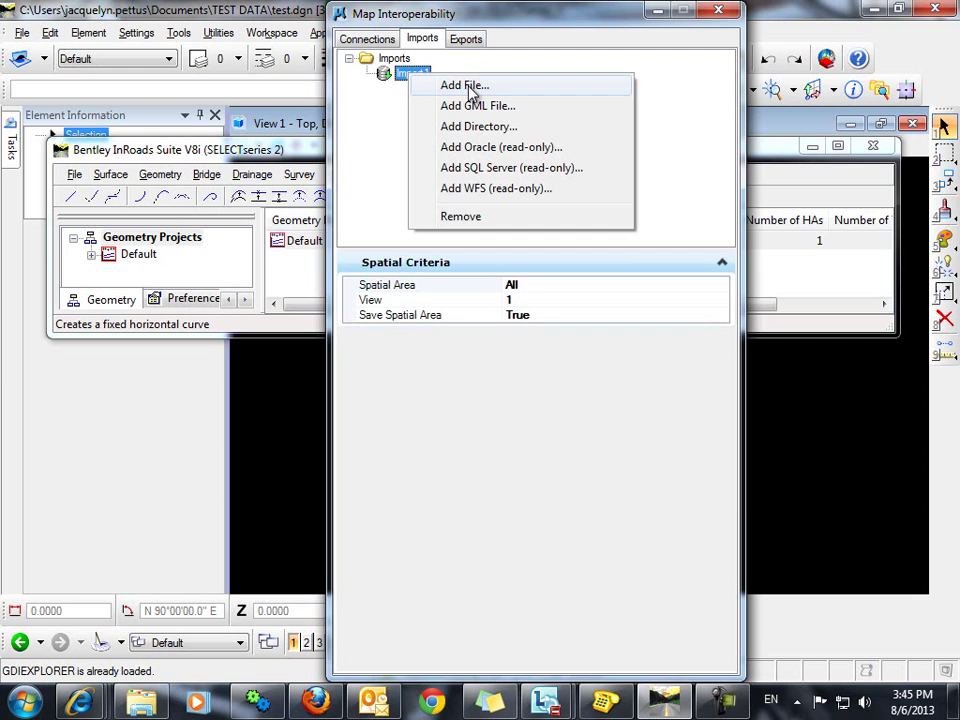
# Add Lidar_Export-080613.shp from TEST DATA\Lidar_Export-080613 as a source of Import1.
pyautogui.click(466, 88)
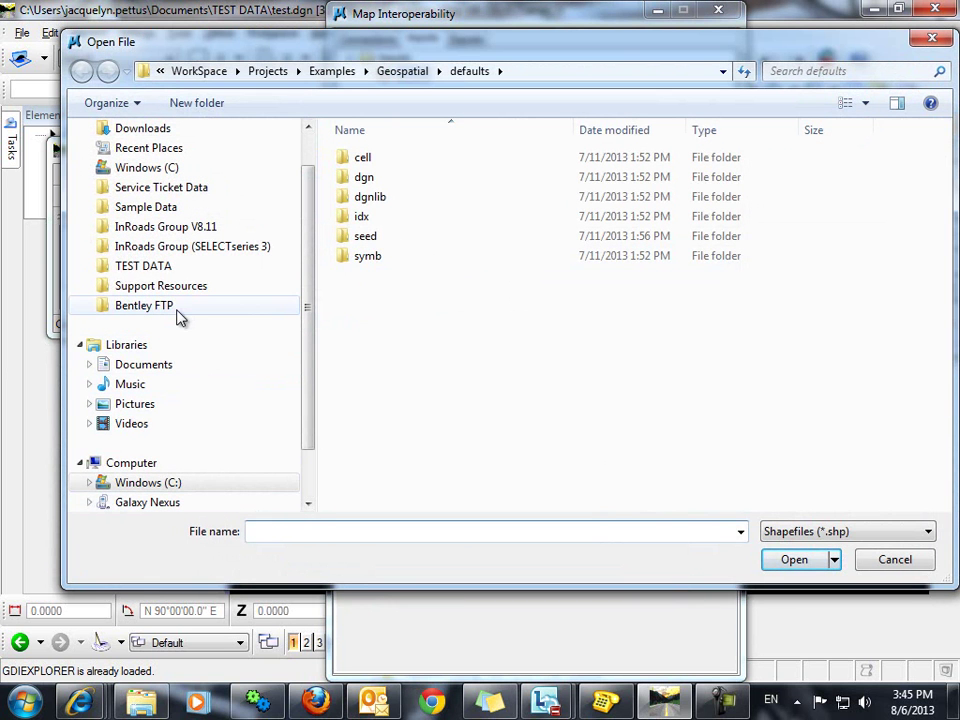
pyautogui.click(156, 266)
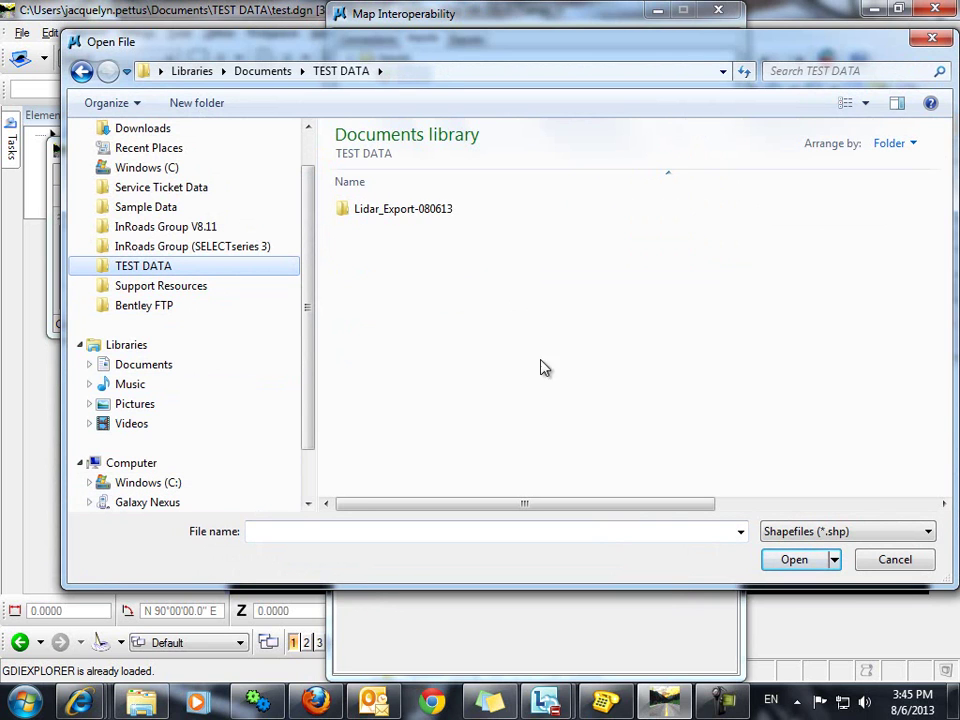
pyautogui.doubleClick(420, 210)
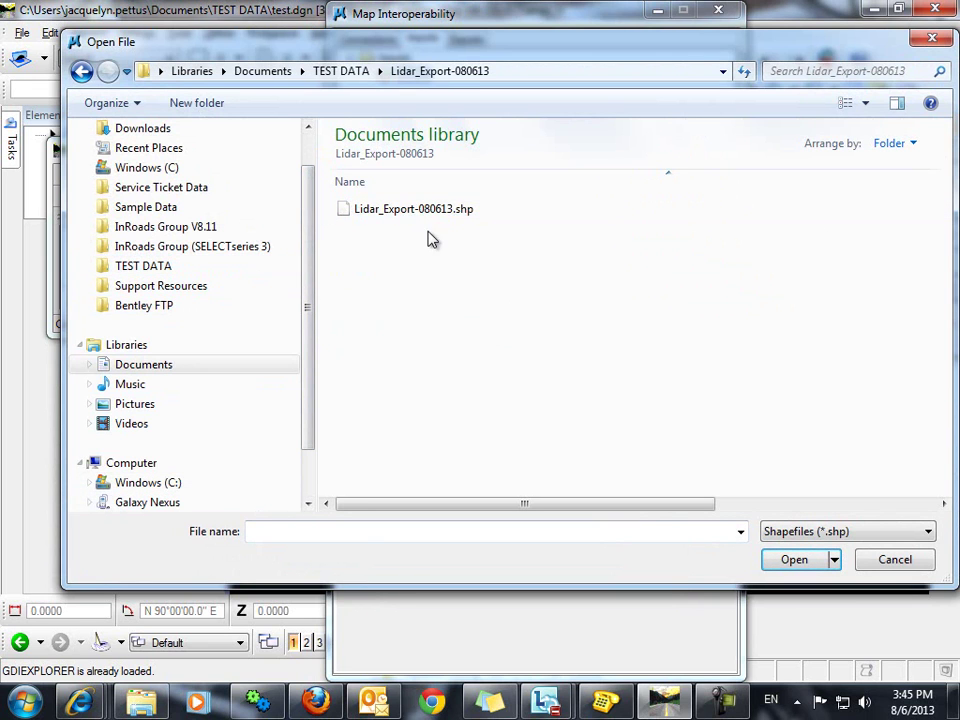
pyautogui.click(416, 210)
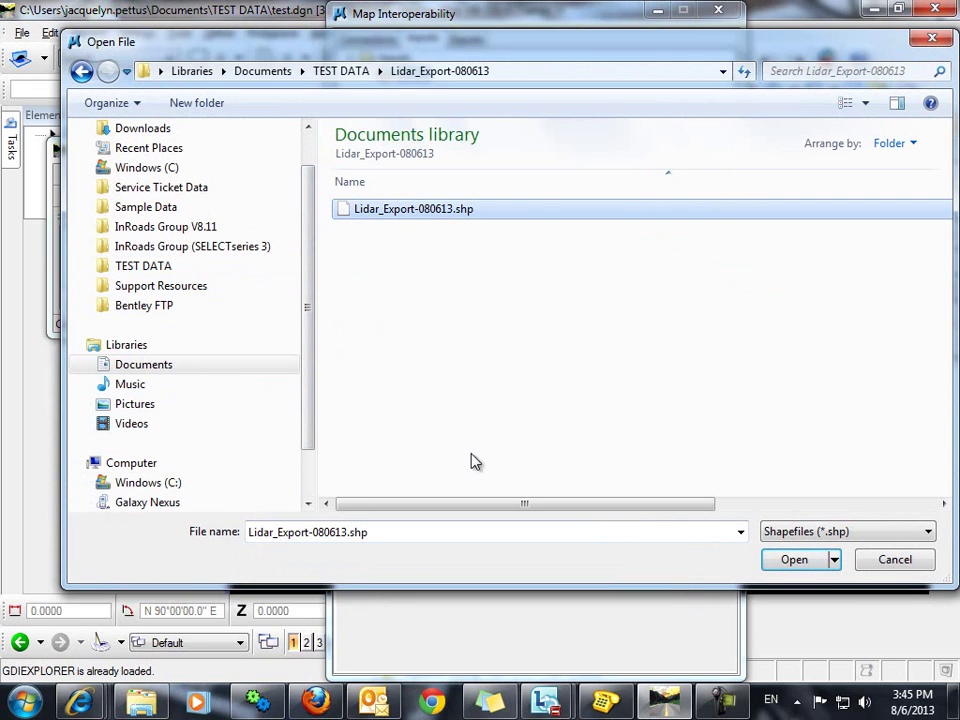
pyautogui.click(810, 562)
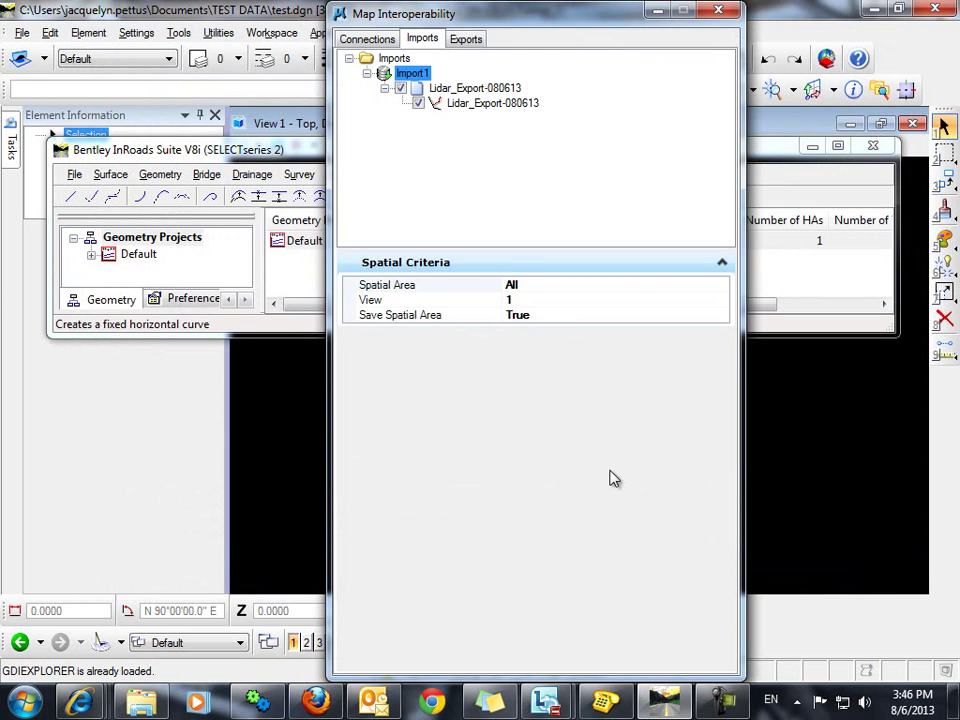
# Map the source's Elevation to its ELEVATION attribute and run the shapefile import.
pyautogui.click(449, 90)
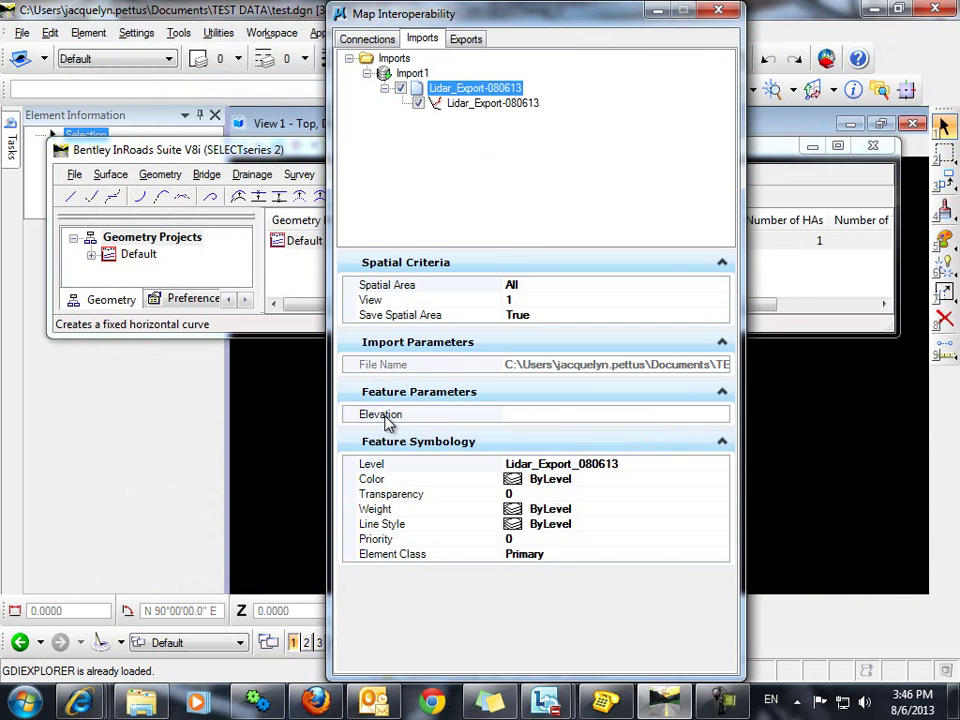
pyautogui.click(718, 418)
pyautogui.click(722, 416)
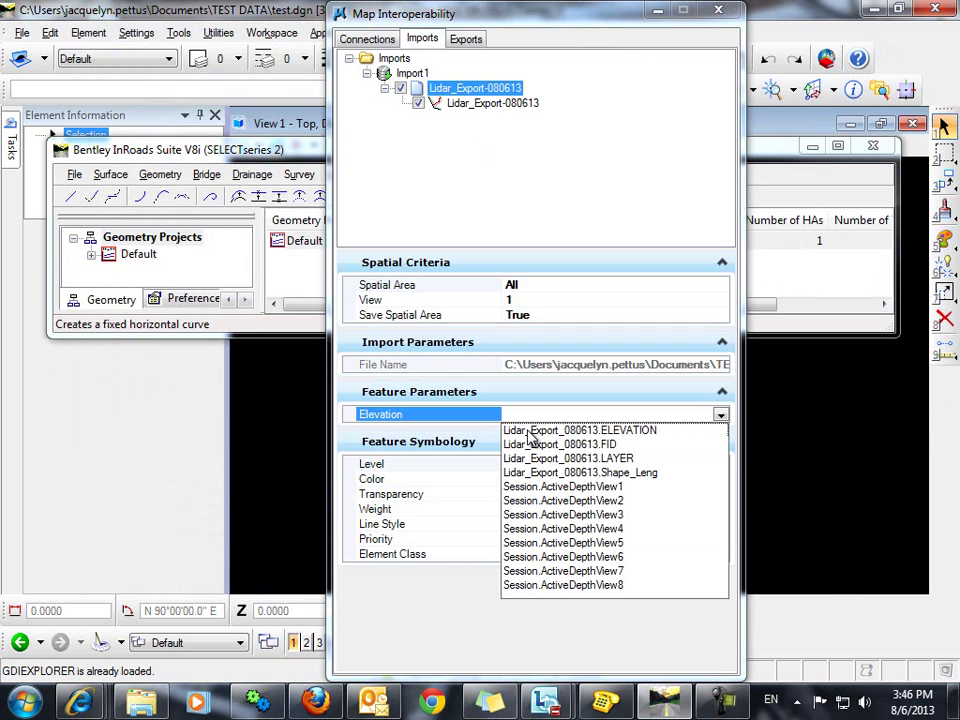
pyautogui.click(640, 432)
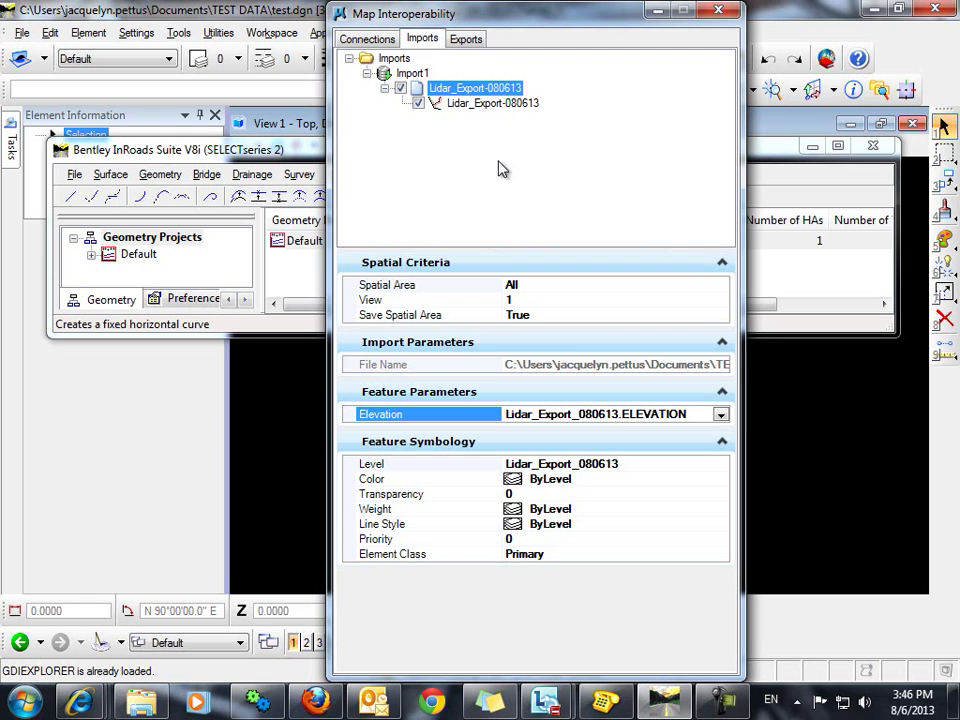
pyautogui.rightClick(490, 92)
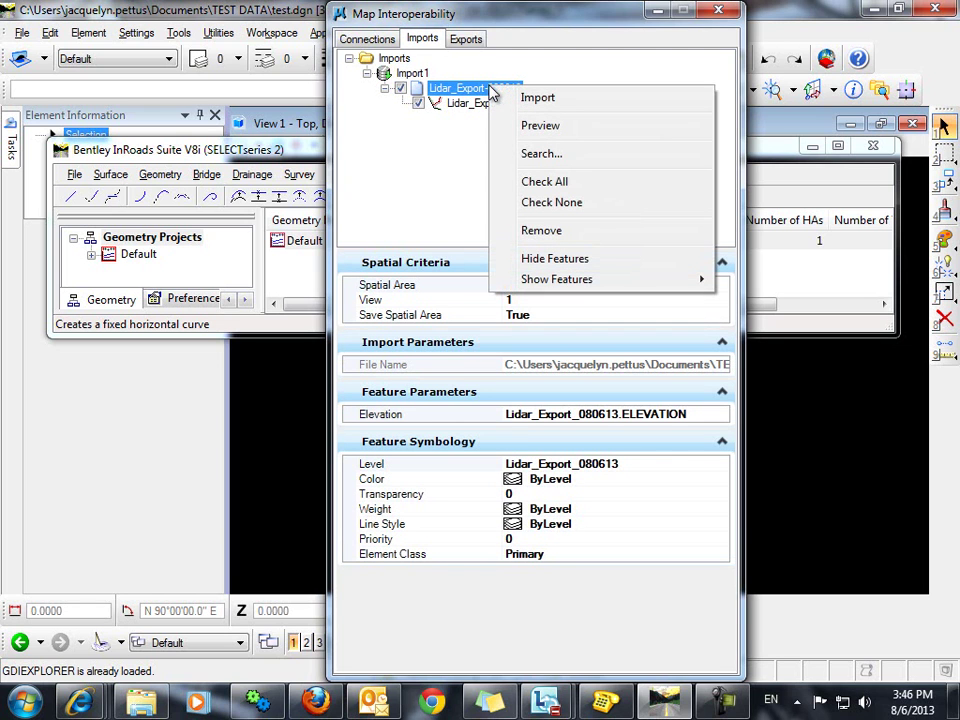
pyautogui.click(553, 100)
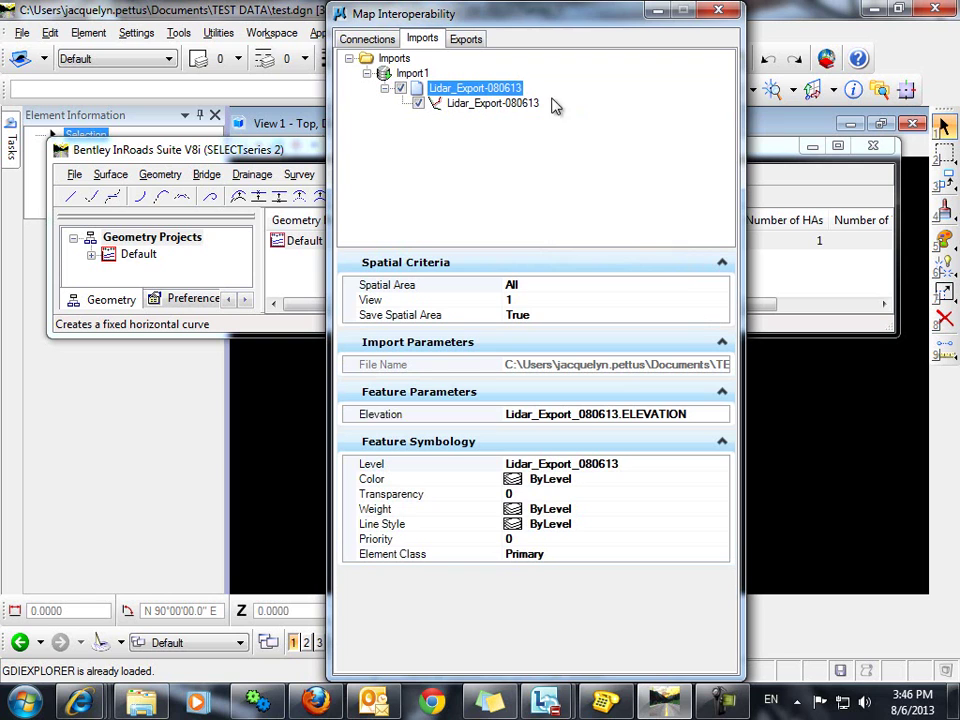
# Close the Map Interoperability window and move the InRoads window down slightly.
pyautogui.click(720, 12)
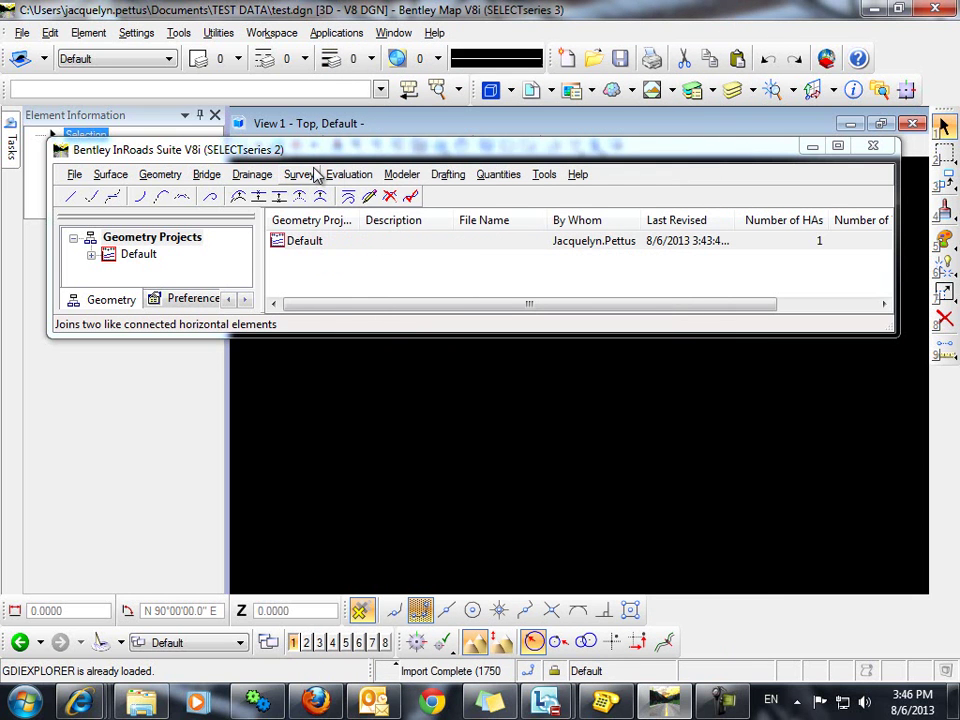
pyautogui.click(312, 175)
pyautogui.click(315, 152)
pyautogui.moveTo(315, 152); pyautogui.dragTo(316, 195)
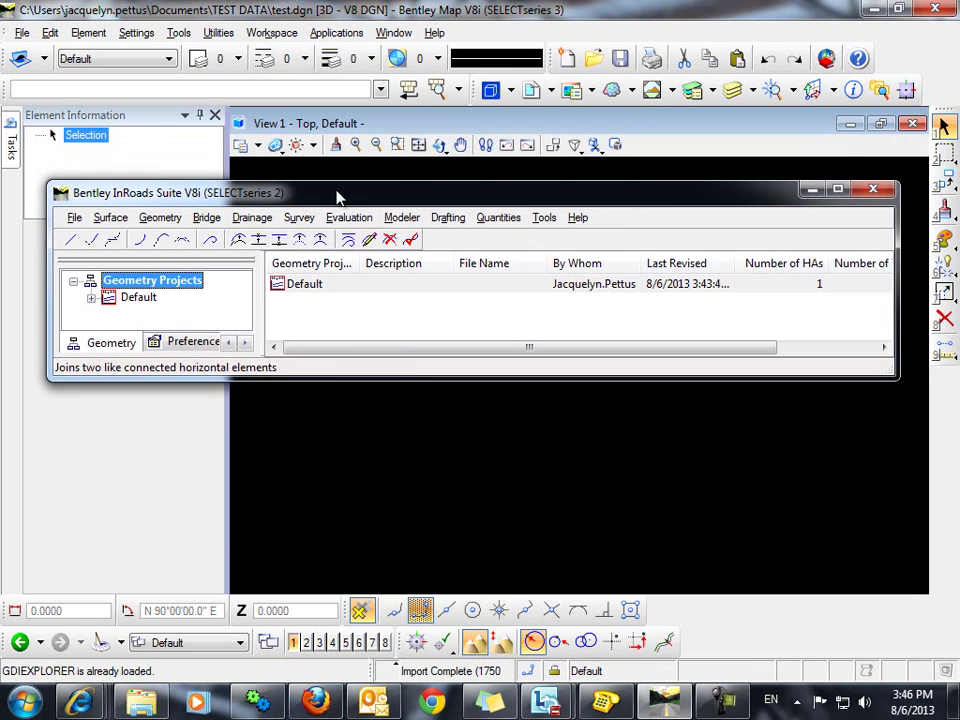
# Fit View 1 to the imported contours, zoom in to inspect, then fit and zoom out.
pyautogui.click(419, 146)
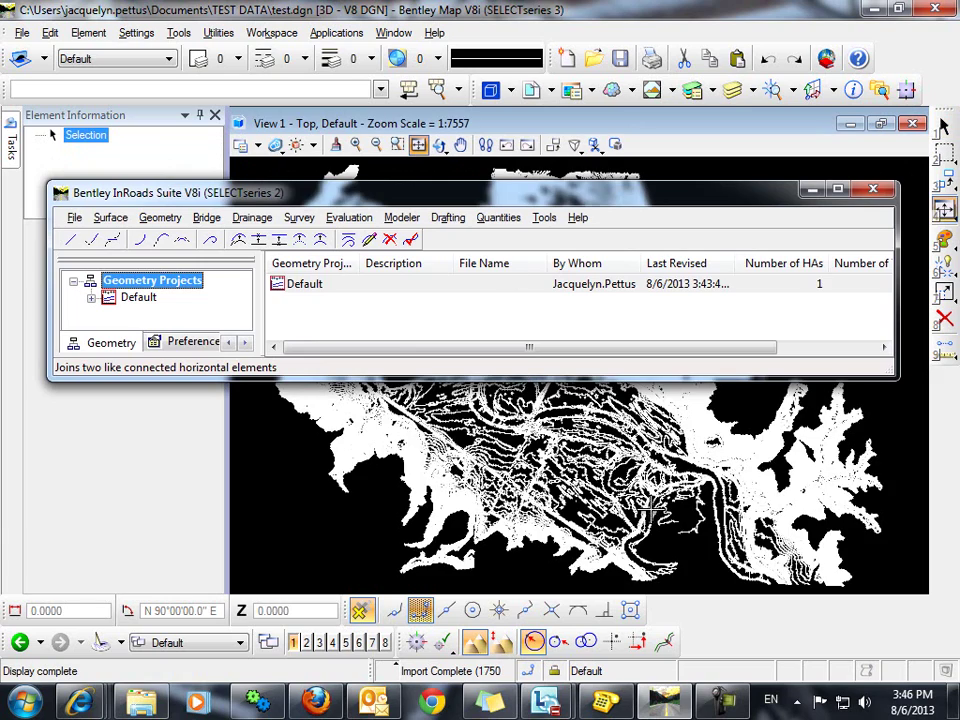
pyautogui.scroll(5, 534, 462)
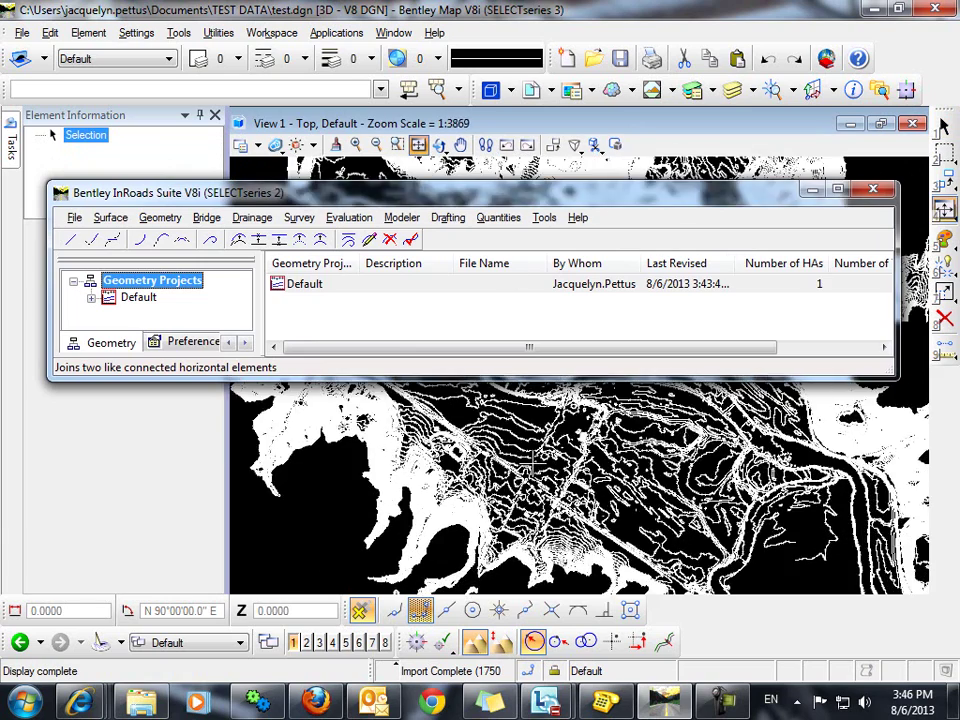
pyautogui.scroll(6, 534, 458)
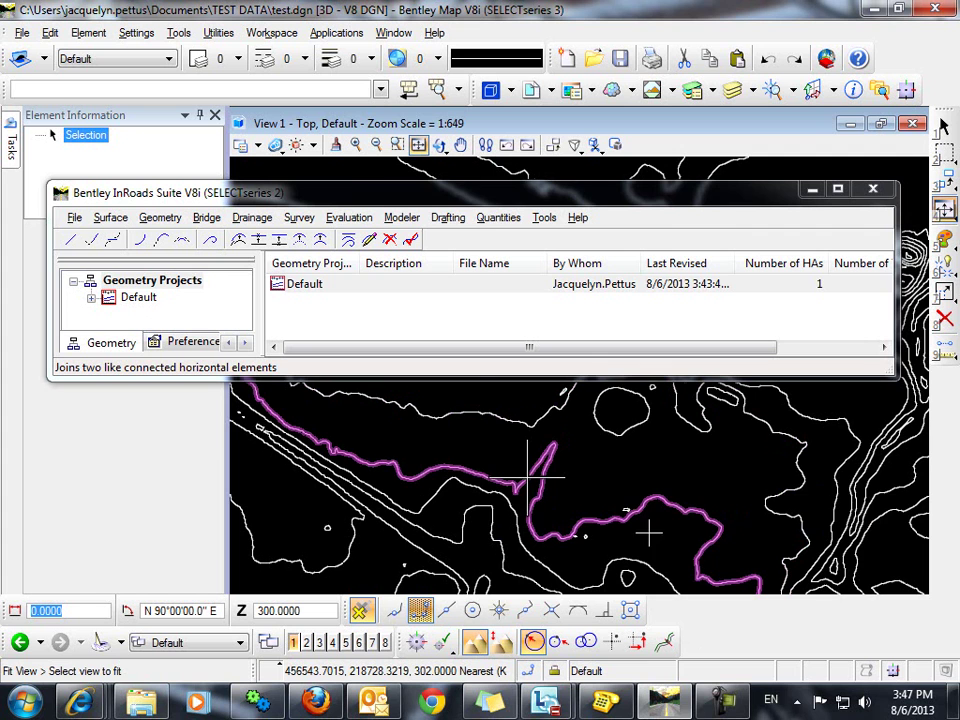
pyautogui.click(671, 456)
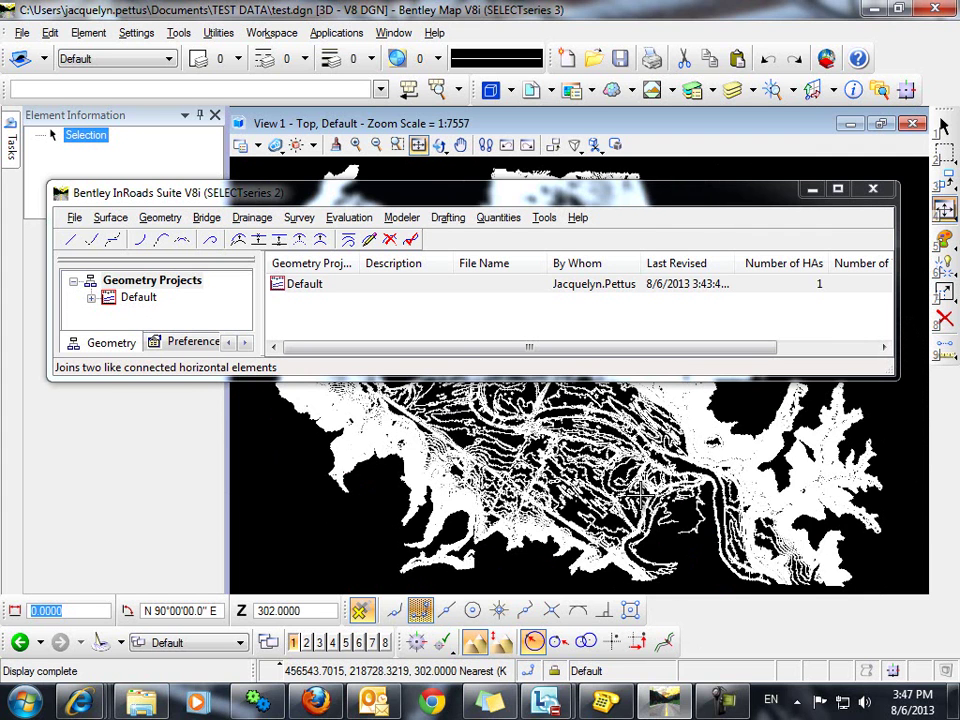
pyautogui.scroll(-4, 564, 553)
pyautogui.scroll(-1, 641, 493)
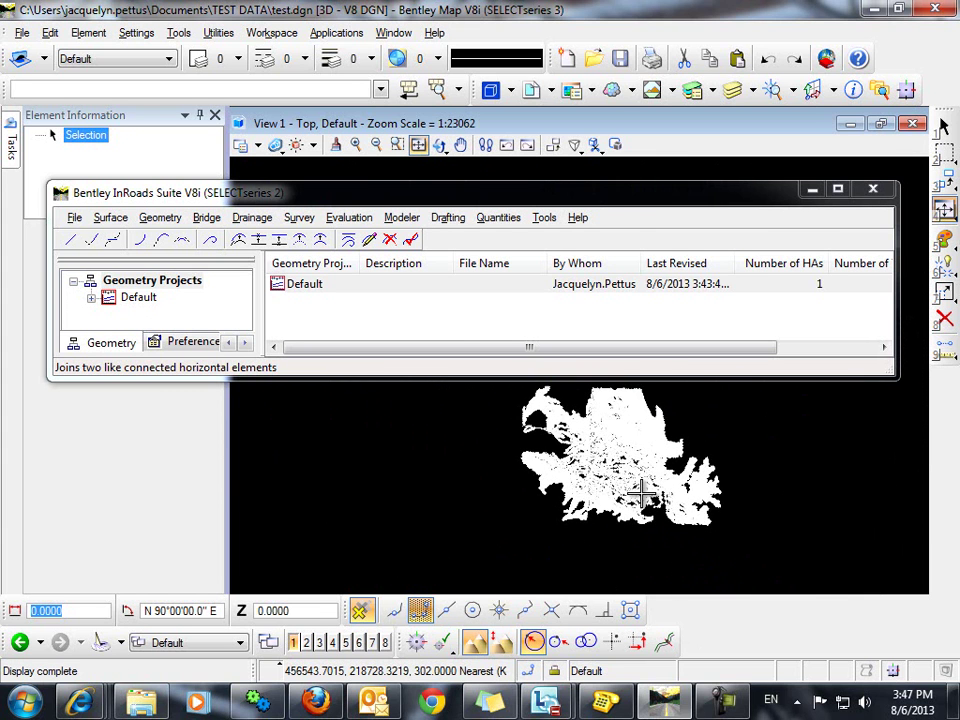
# Place a block fence enclosing the entire imported Lidar contour dataset.
pyautogui.moveTo(647, 196); pyautogui.dragTo(666, 113)
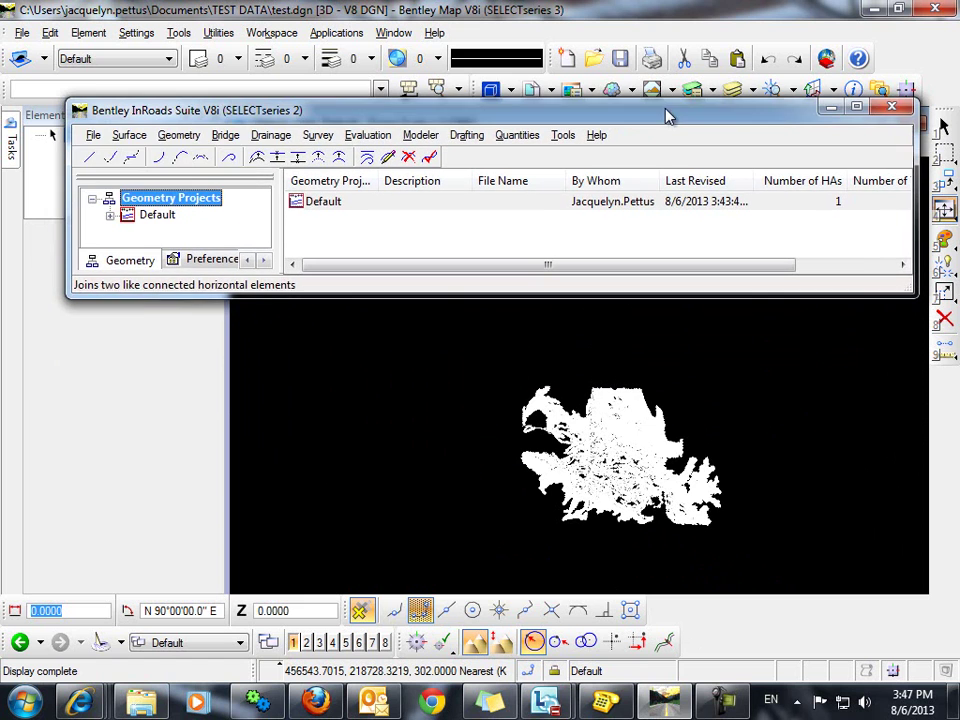
pyautogui.moveTo(12, 130)
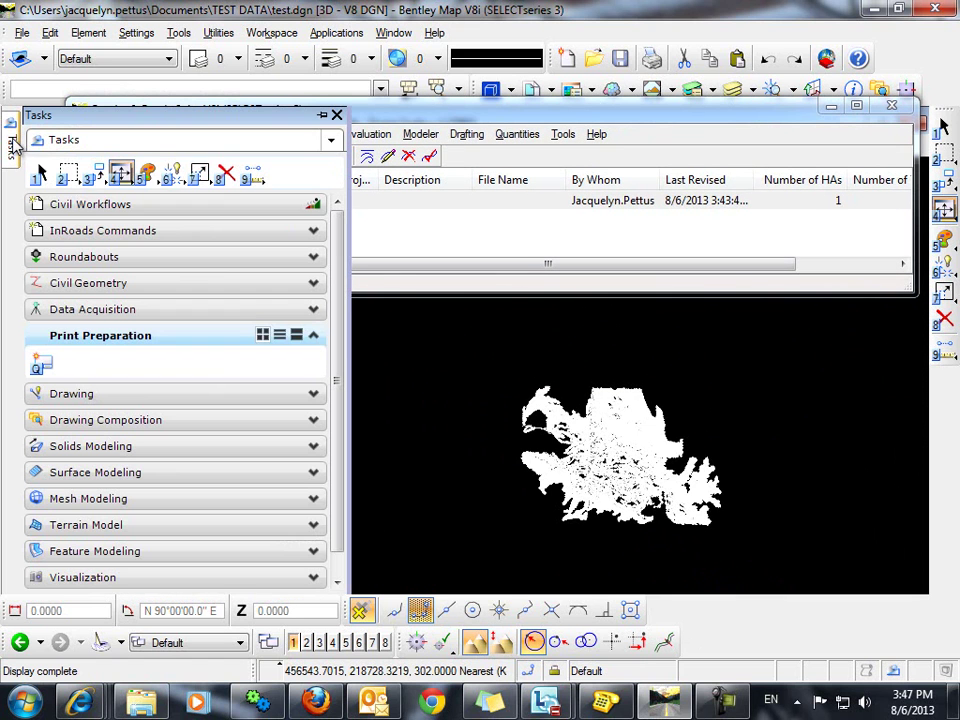
pyautogui.click(68, 178)
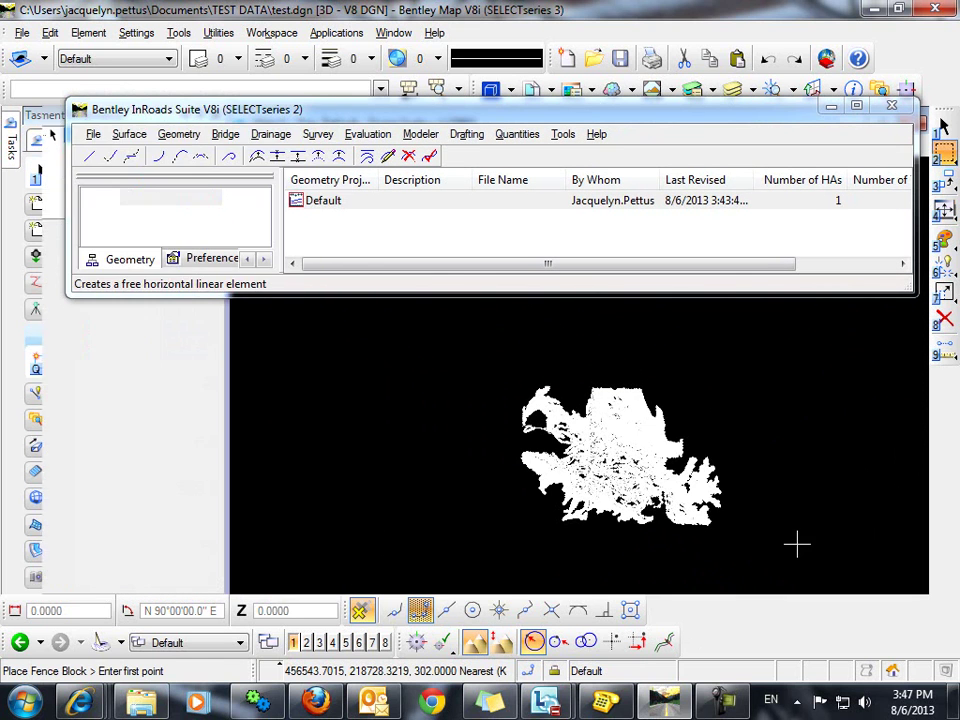
pyautogui.click(766, 556)
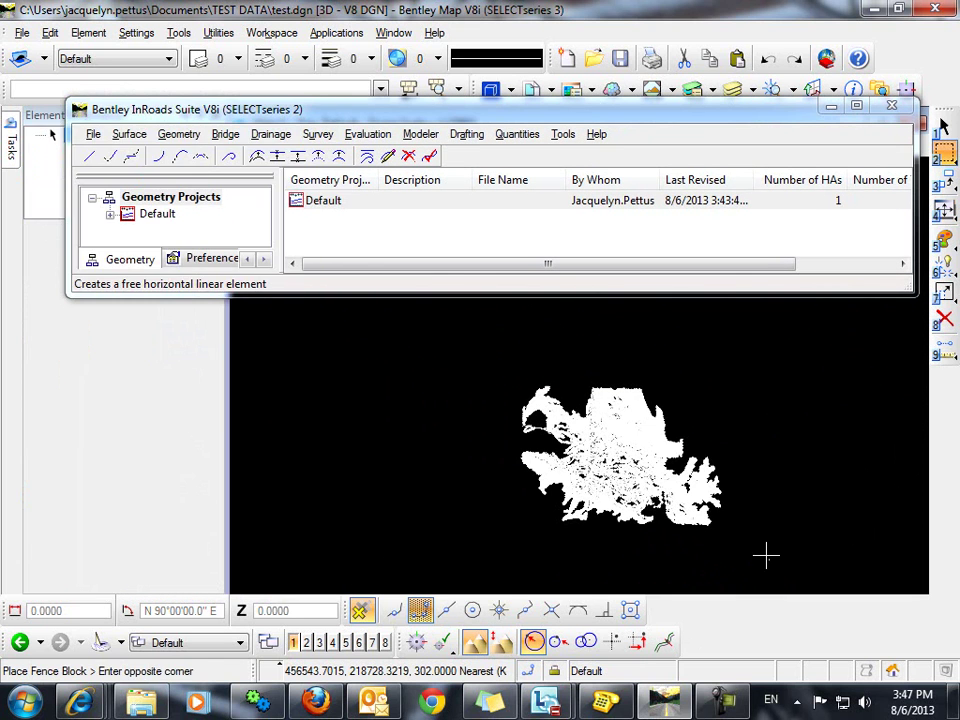
pyautogui.click(461, 347)
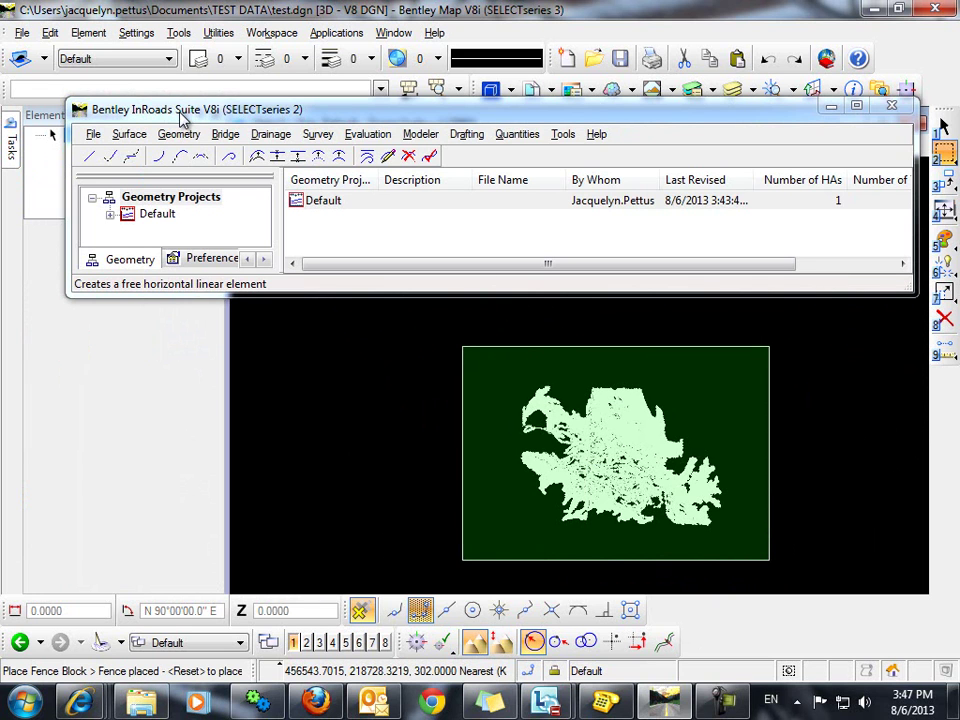
# Start an InRoads surface import into surface 'existing', loading data from the fence.
pyautogui.click(94, 133)
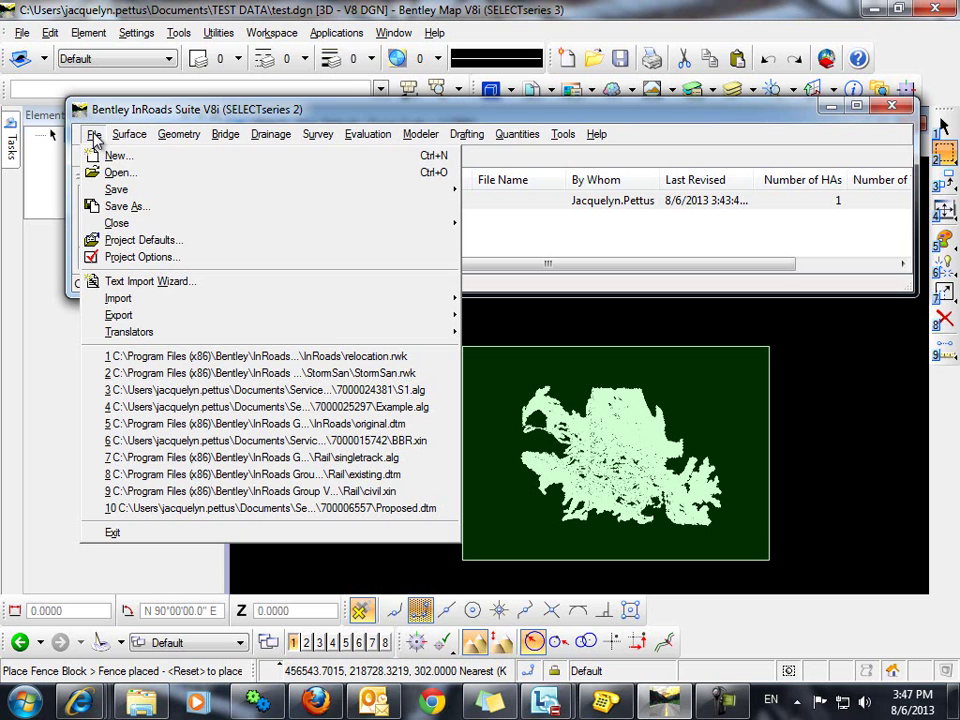
pyautogui.moveTo(129, 302)
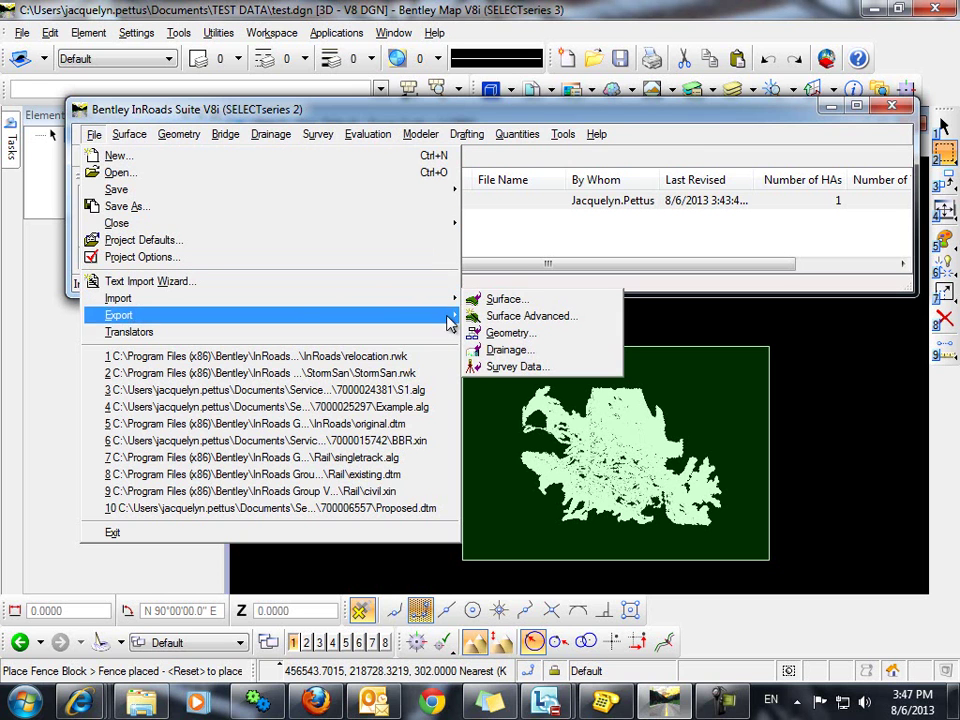
pyautogui.click(505, 300)
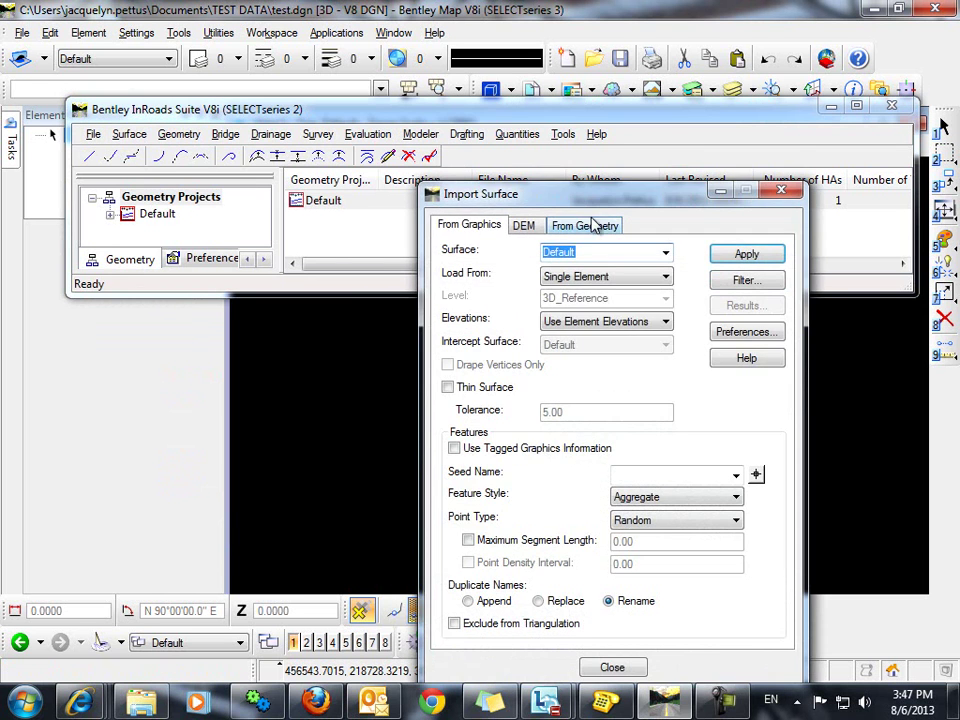
pyautogui.moveTo(616, 200); pyautogui.dragTo(248, 85)
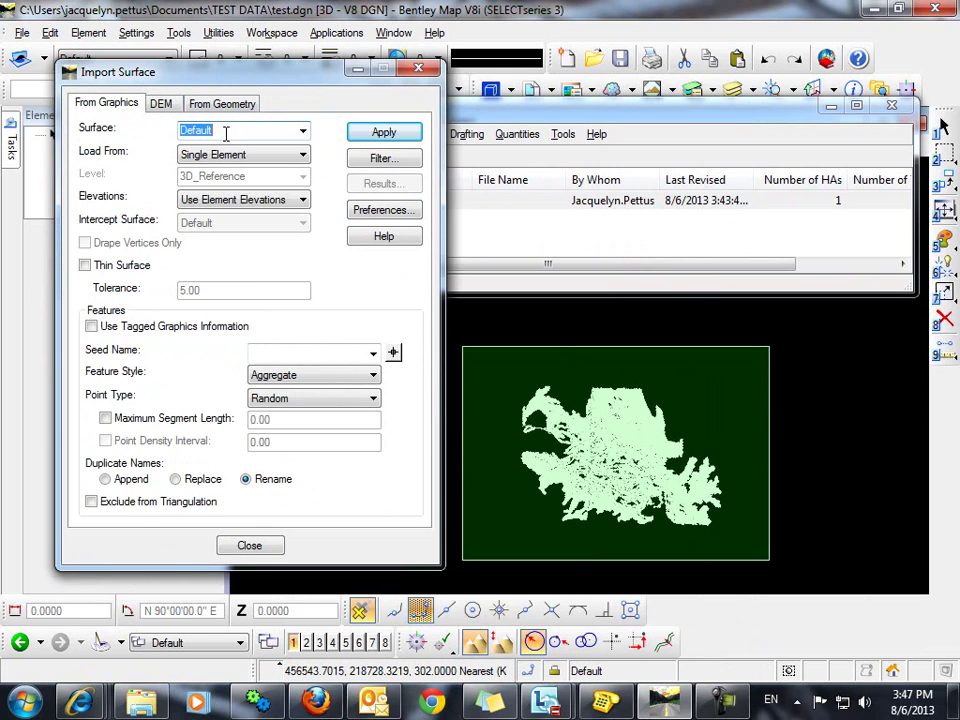
pyautogui.write('existing')
pyautogui.click(303, 155)
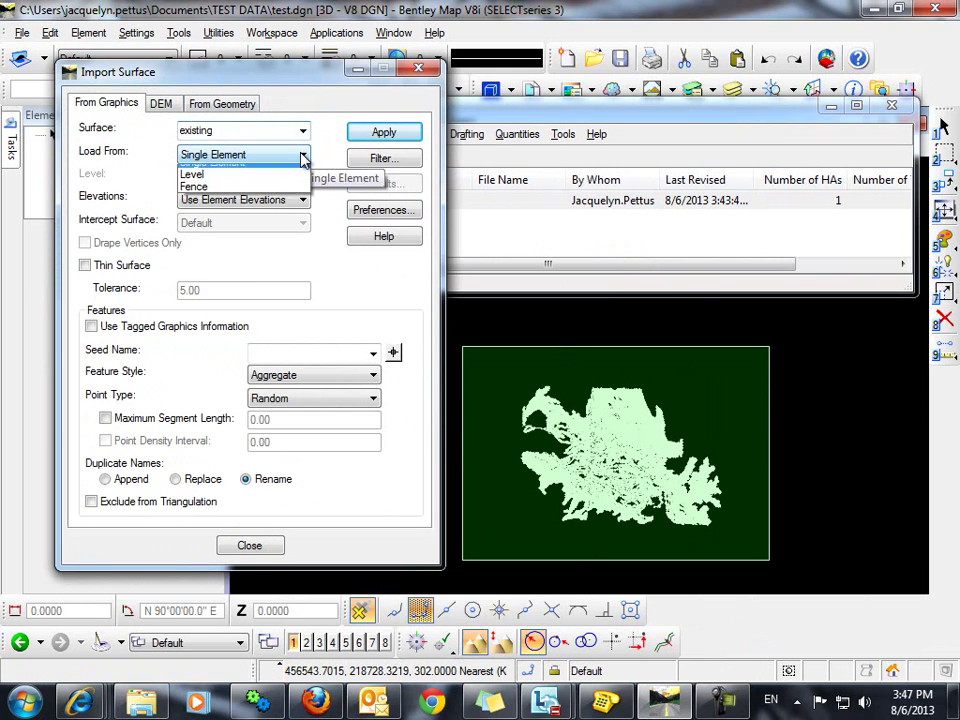
pyautogui.click(205, 196)
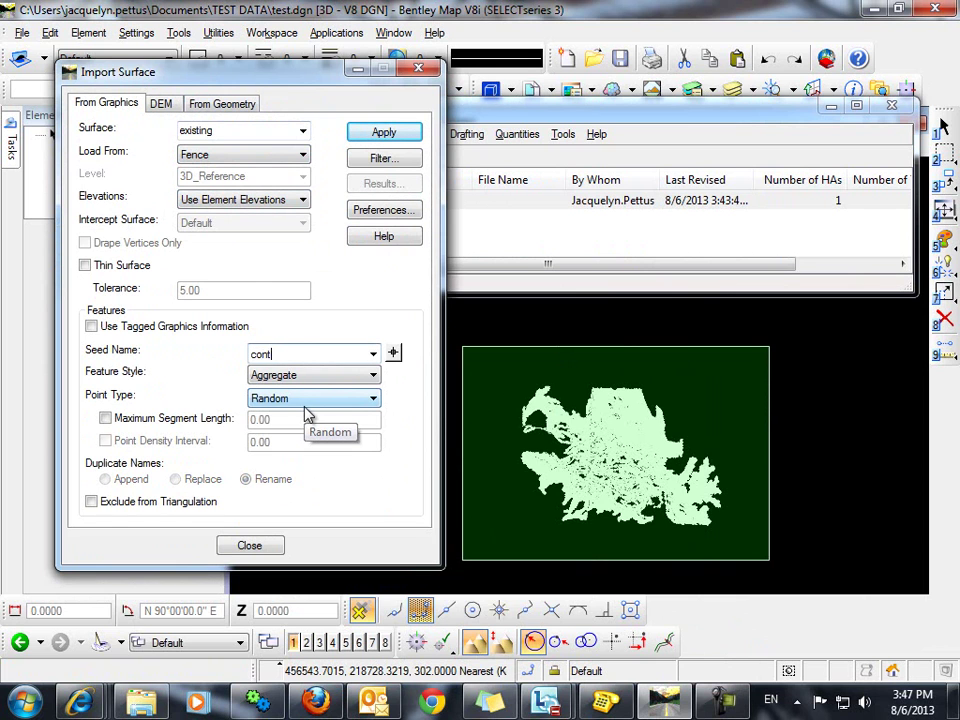
# Set feature style and point type to Contour, apply the import, and close it.
pyautogui.click(332, 375)
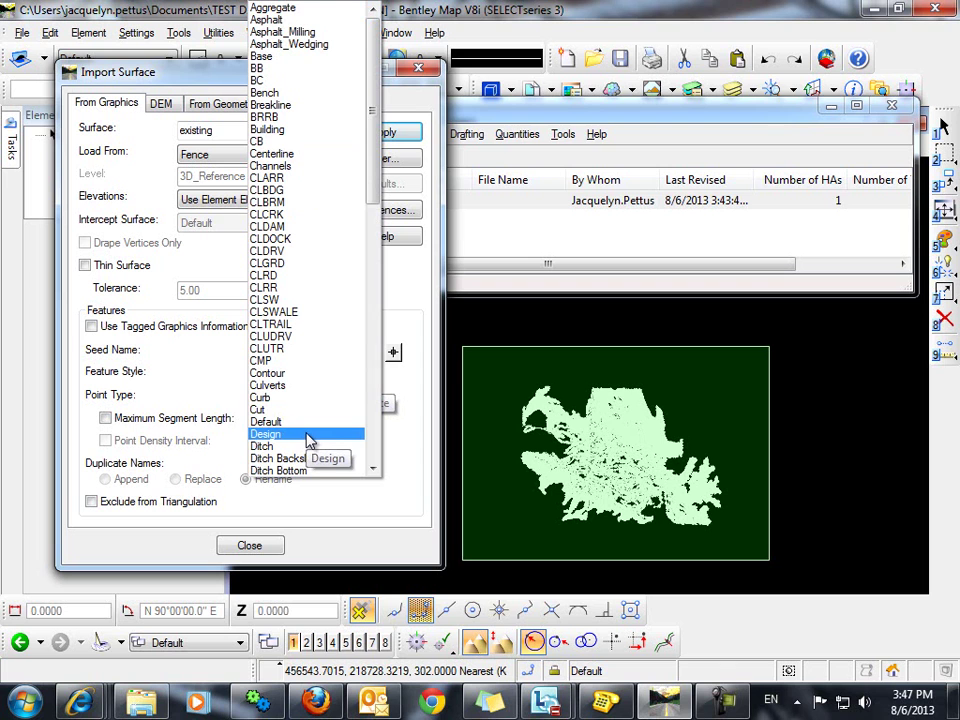
pyautogui.click(270, 373)
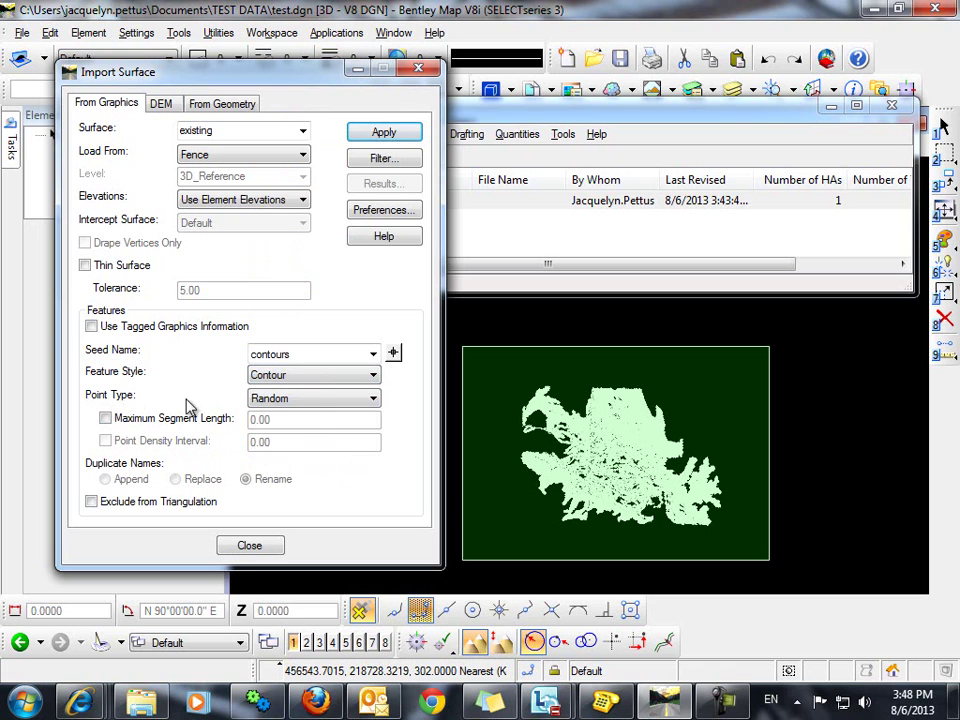
pyautogui.click(320, 405)
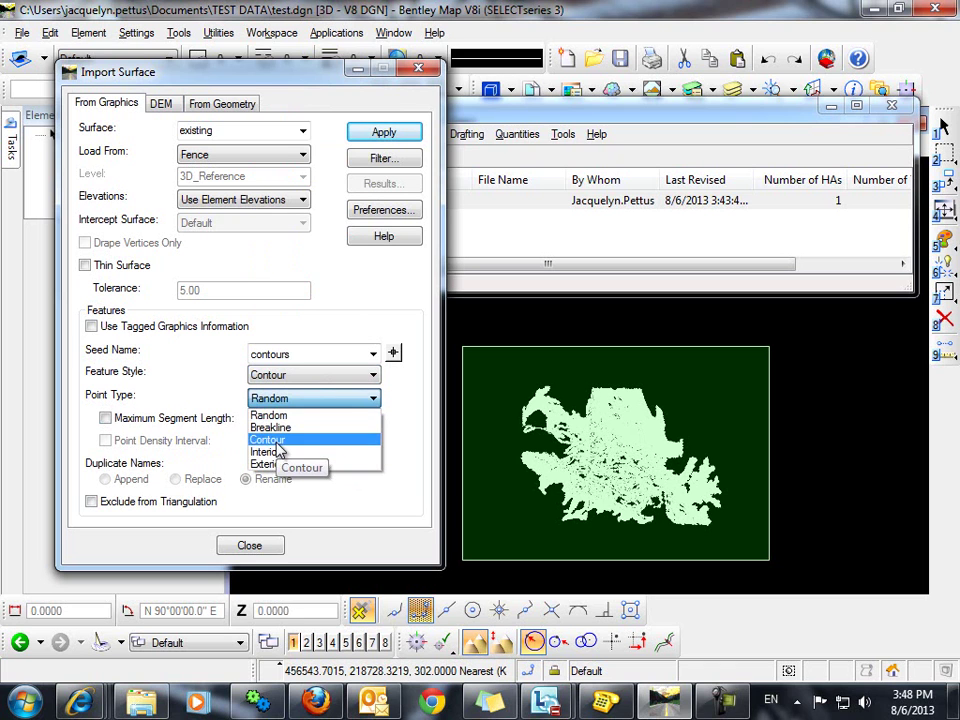
pyautogui.click(272, 440)
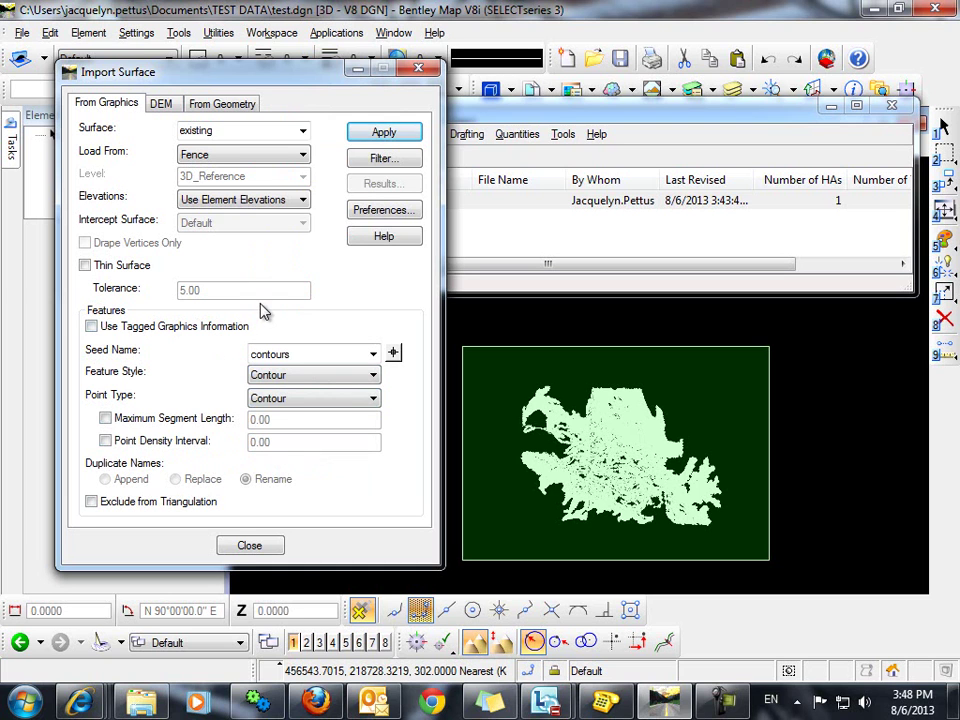
pyautogui.click(409, 136)
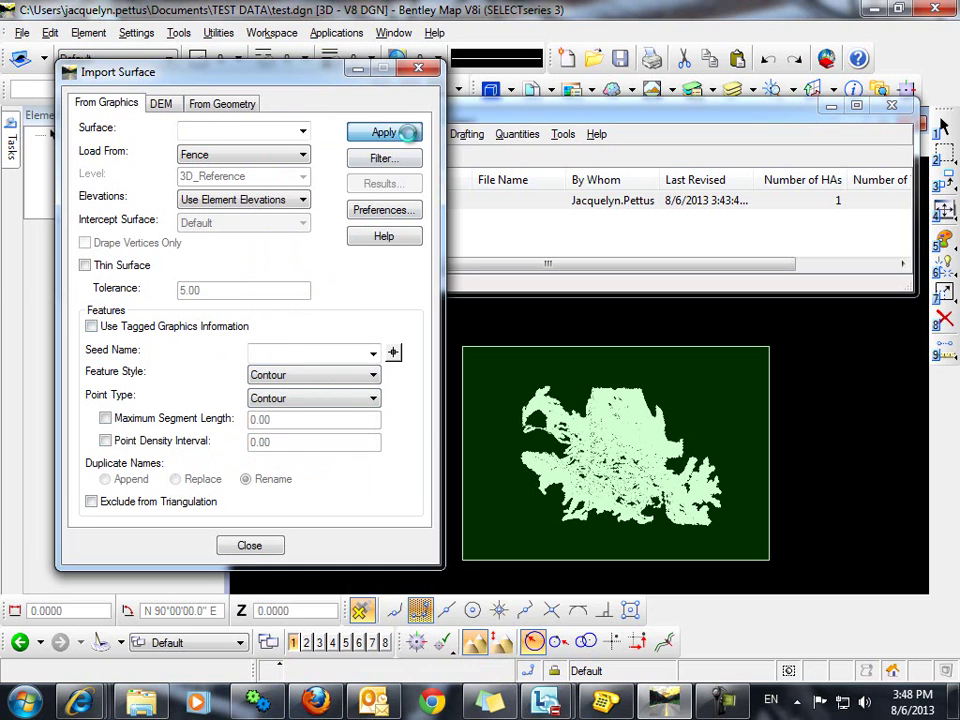
pyautogui.click(249, 546)
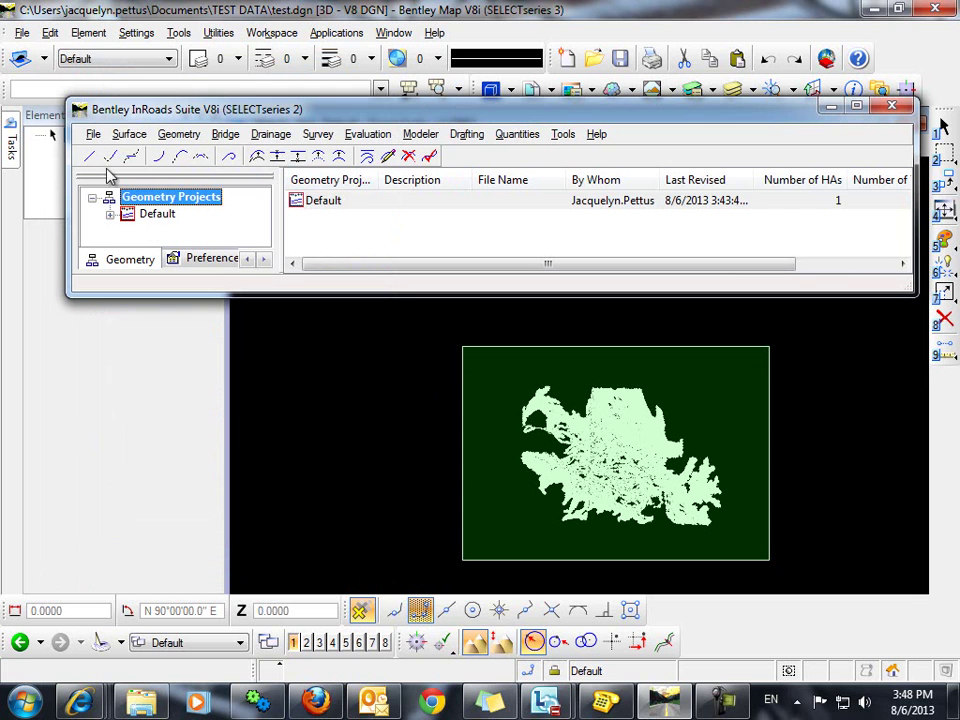
# Create and open 'new surface.dgn' from the Seed3D-InRoads-Imperial.dgn seed.
pyautogui.click(21, 32)
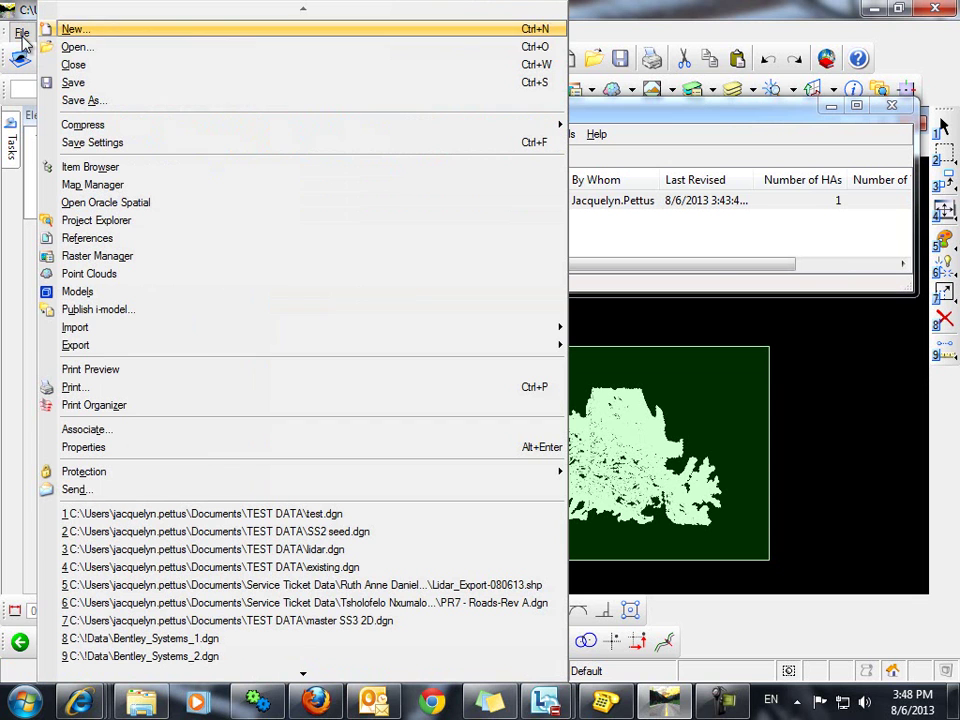
pyautogui.click(88, 34)
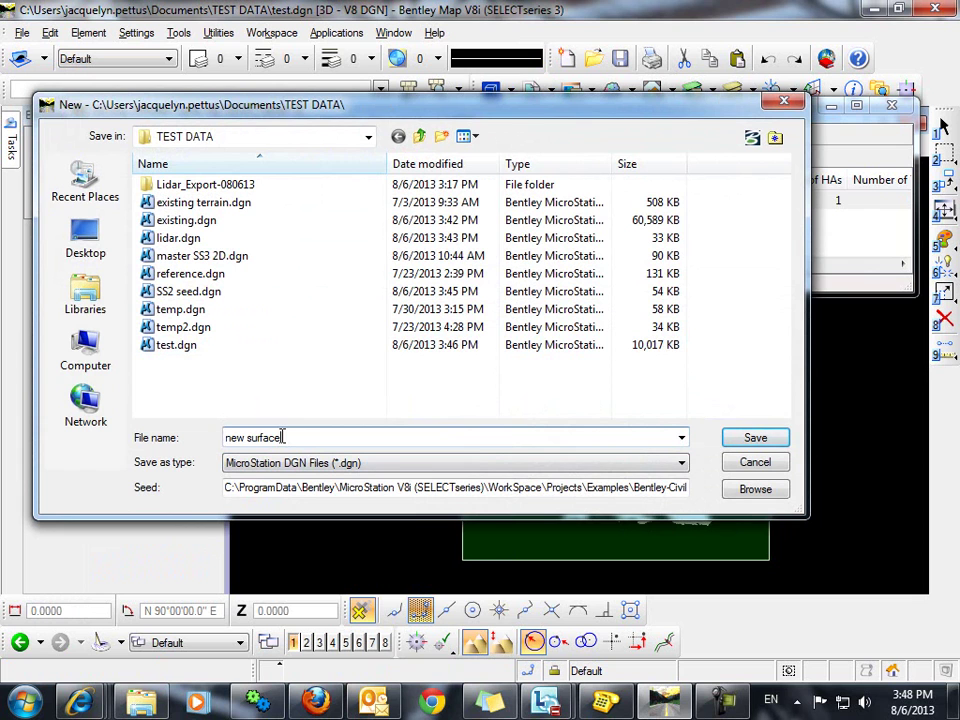
pyautogui.click(755, 489)
pyautogui.click(311, 288)
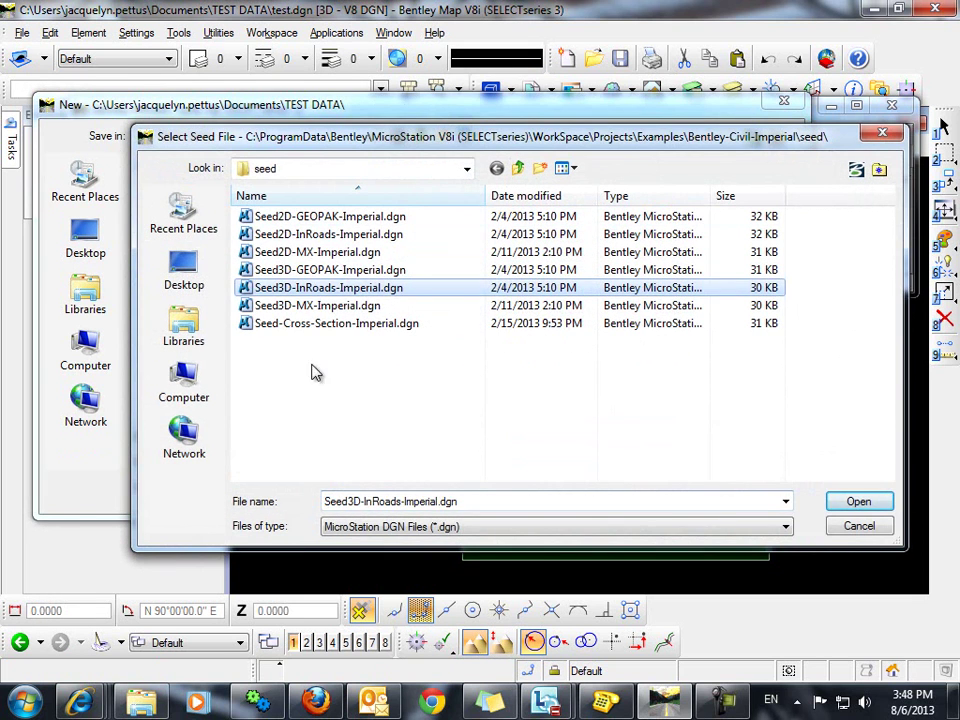
pyautogui.click(857, 503)
pyautogui.click(752, 436)
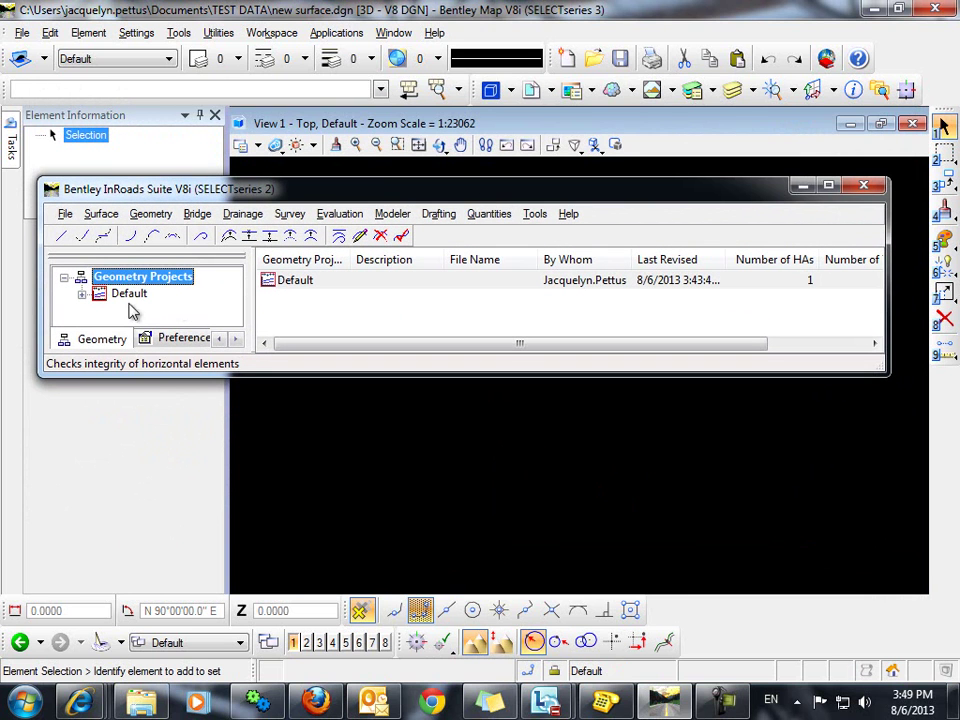
# Switch to the Surfaces list and review the data summary of surface 'existing'.
pyautogui.rightClick(113, 341)
pyautogui.click(150, 347)
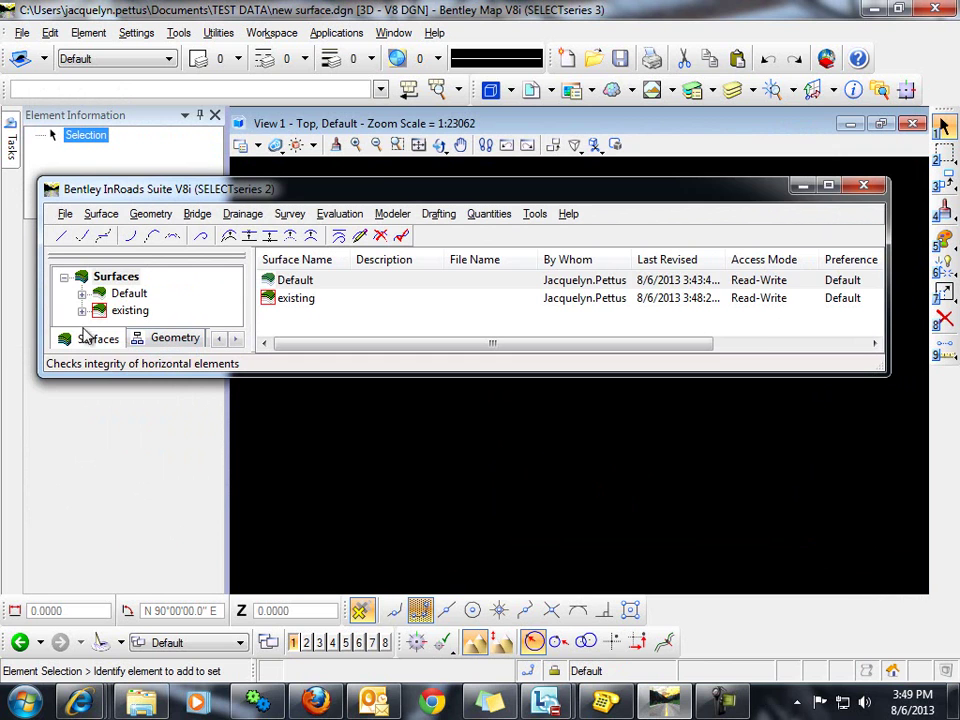
pyautogui.click(80, 313)
pyautogui.click(130, 277)
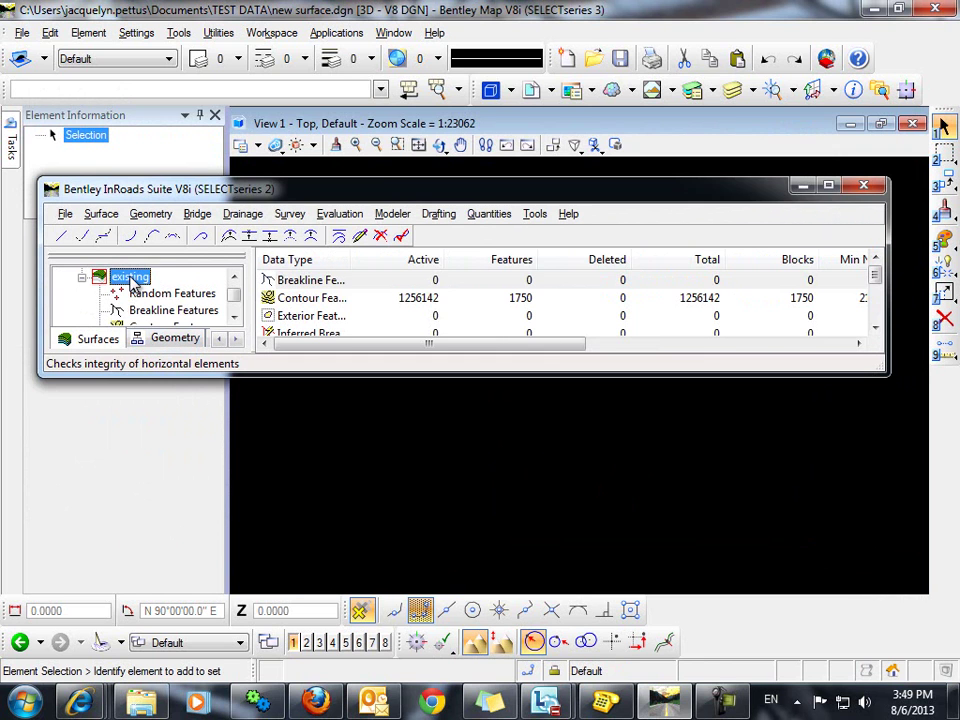
pyautogui.moveTo(349, 257); pyautogui.dragTo(375, 257)
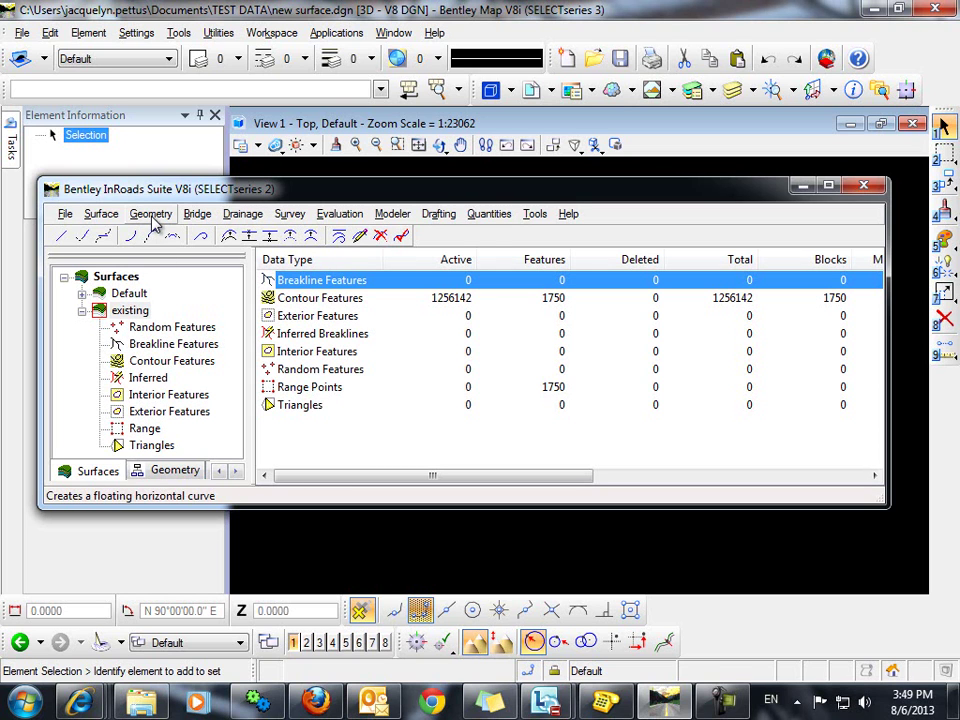
# Triangulate surface 'existing' with a maximum length of 5.00.
pyautogui.click(101, 214)
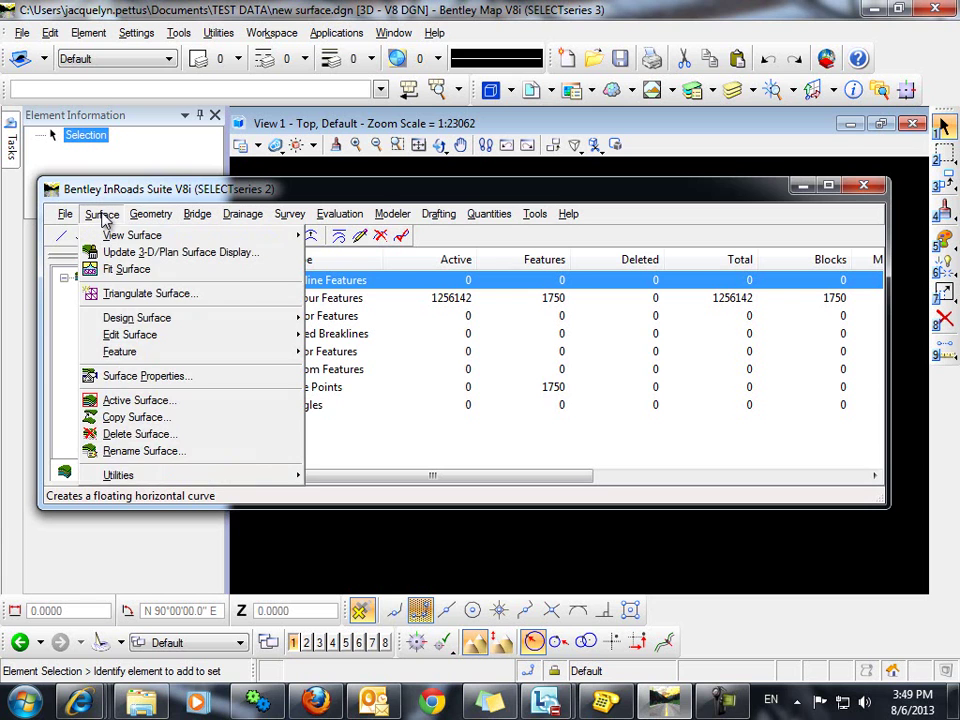
pyautogui.click(140, 293)
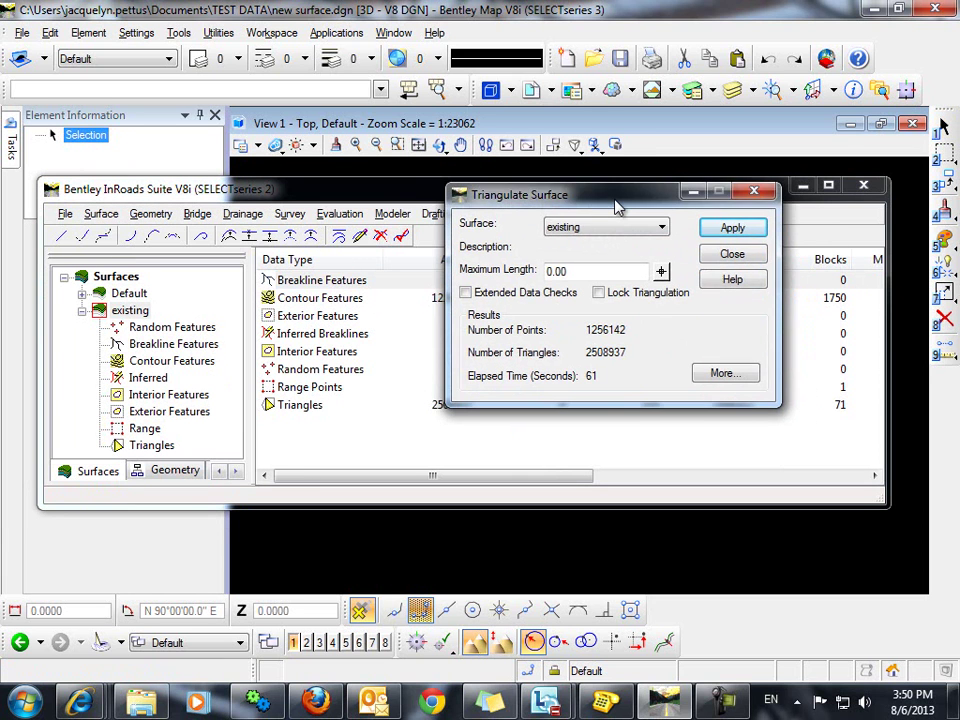
pyautogui.moveTo(617, 208); pyautogui.dragTo(645, 215)
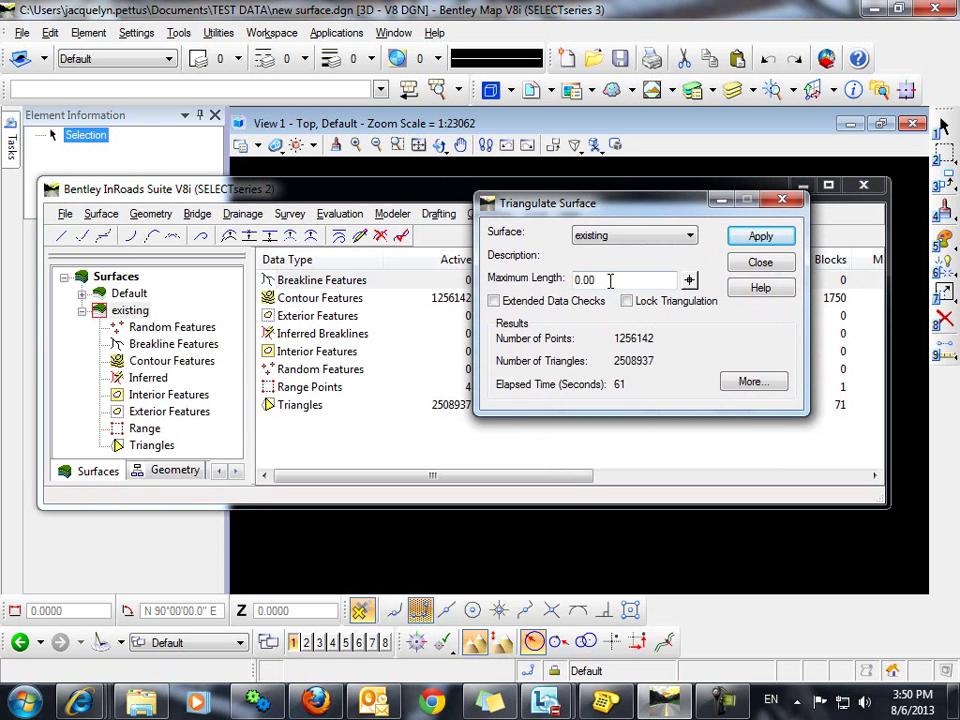
pyautogui.moveTo(611, 279); pyautogui.dragTo(553, 281)
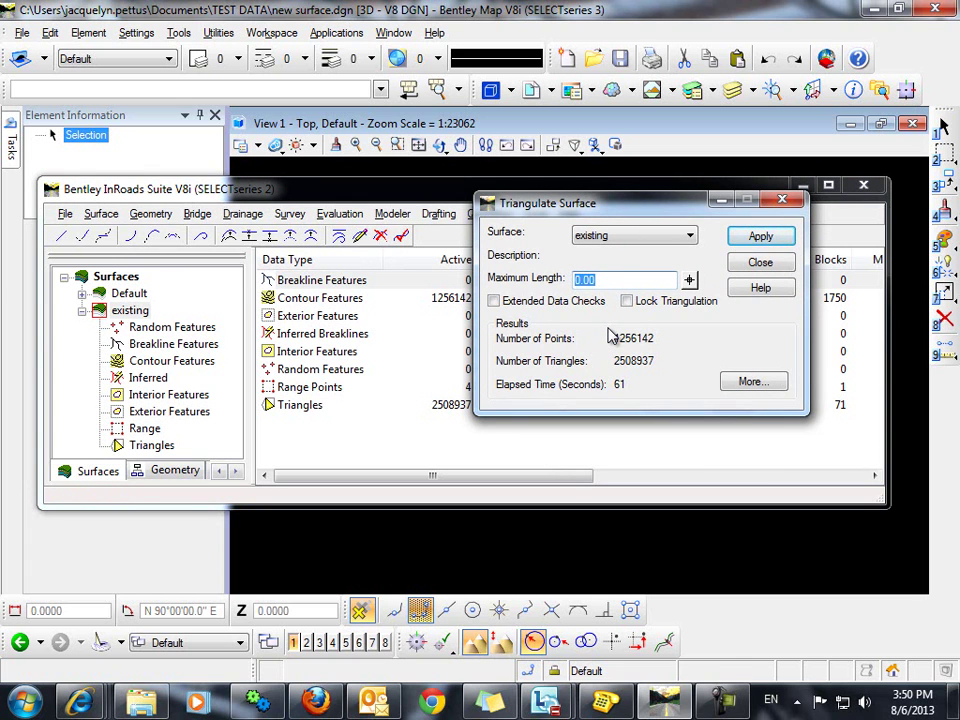
pyautogui.write('5')
pyautogui.press('Tab')
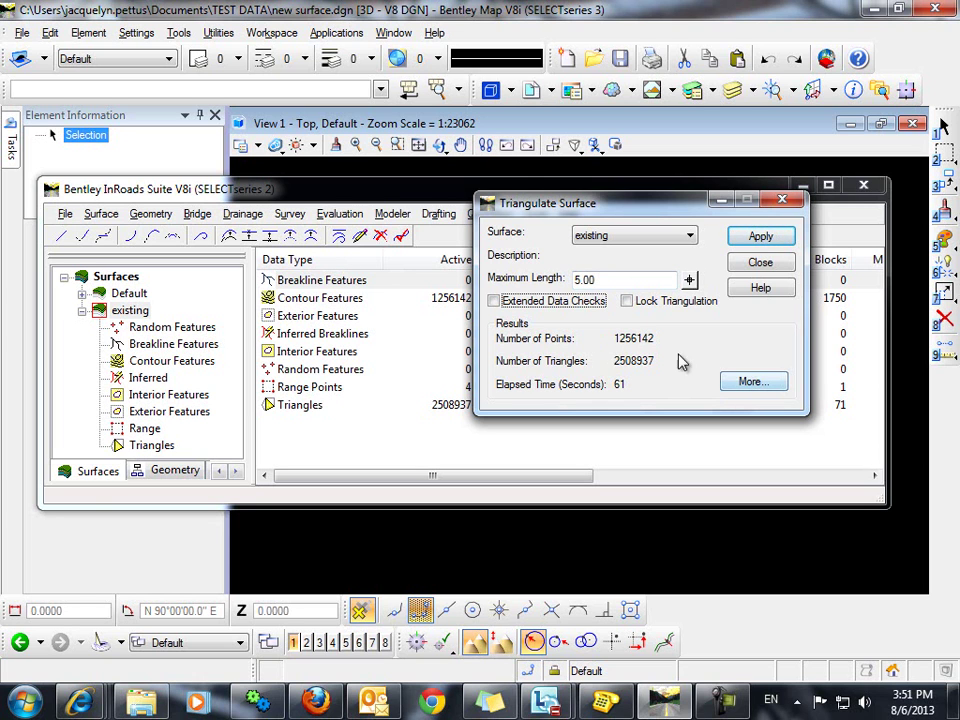
pyautogui.click(764, 240)
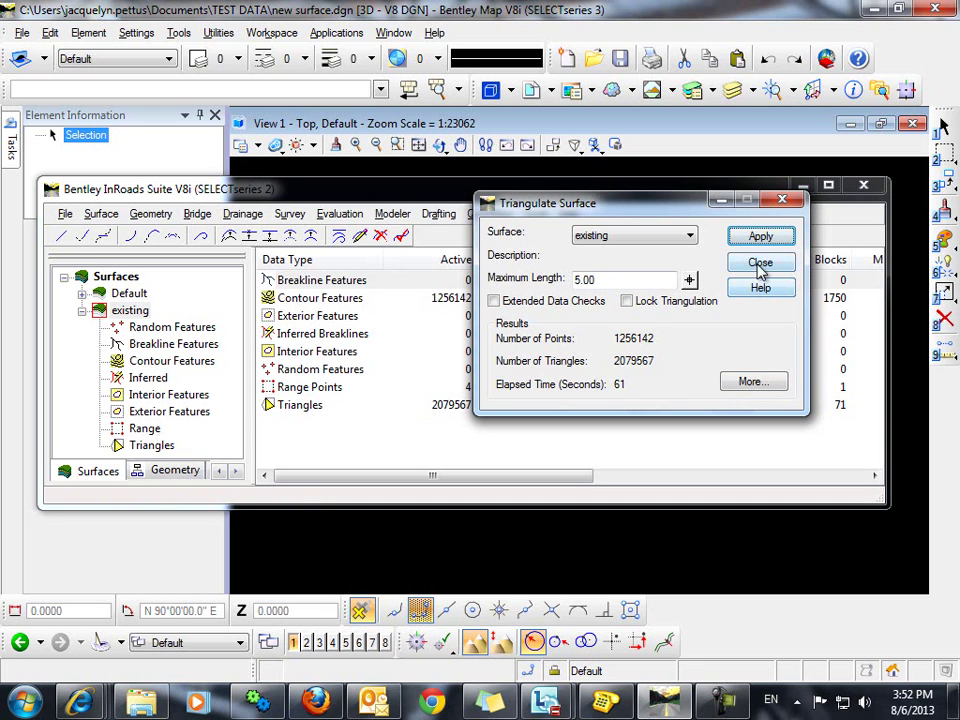
# Draw labelled contours of the 'existing' surface at a 2.00 interval with 4 minors per major.
pyautogui.click(760, 264)
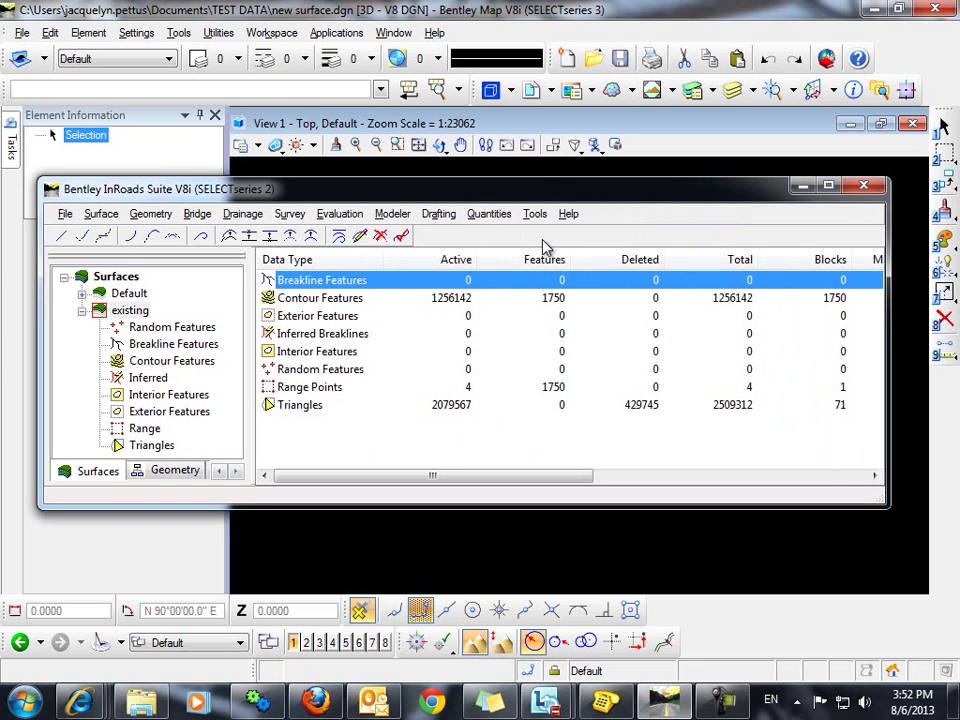
pyautogui.moveTo(537, 197); pyautogui.dragTo(563, 171)
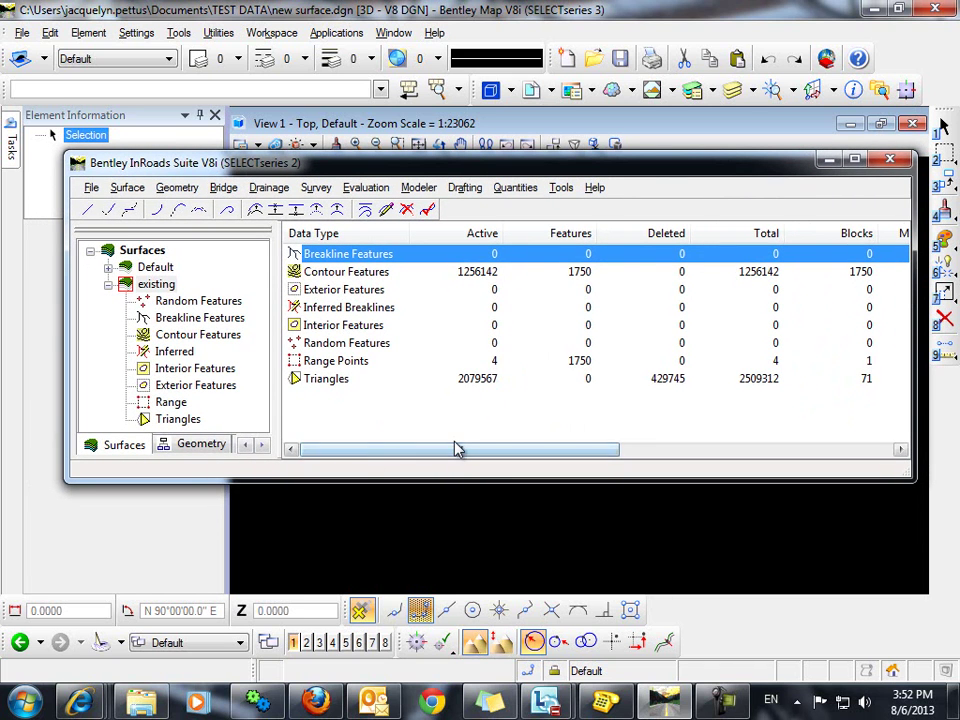
pyautogui.click(128, 188)
pyautogui.moveTo(141, 208)
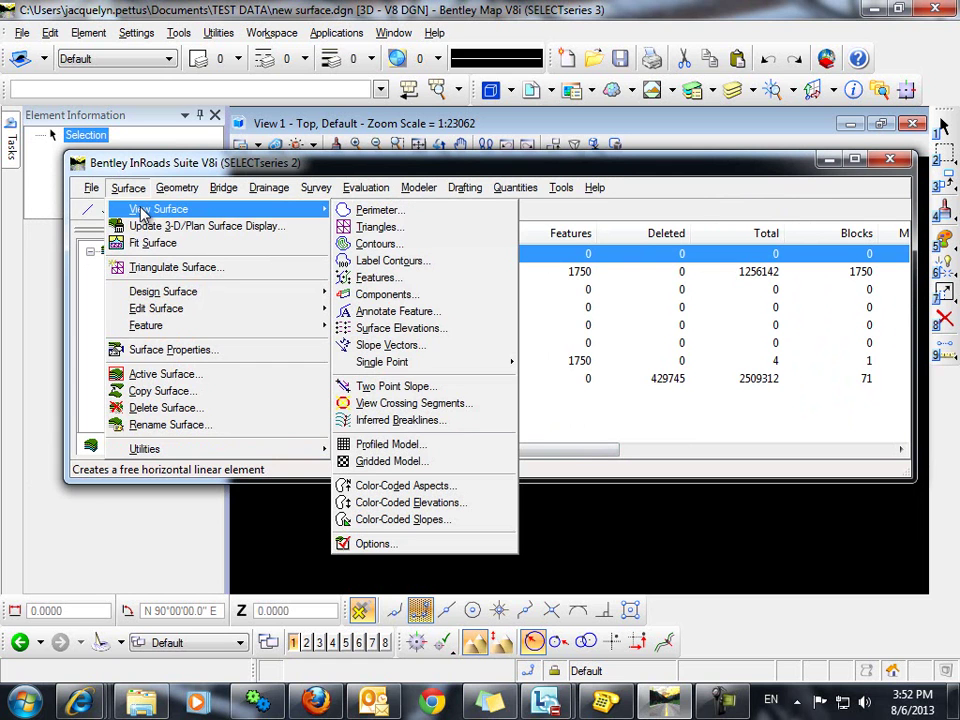
pyautogui.click(404, 247)
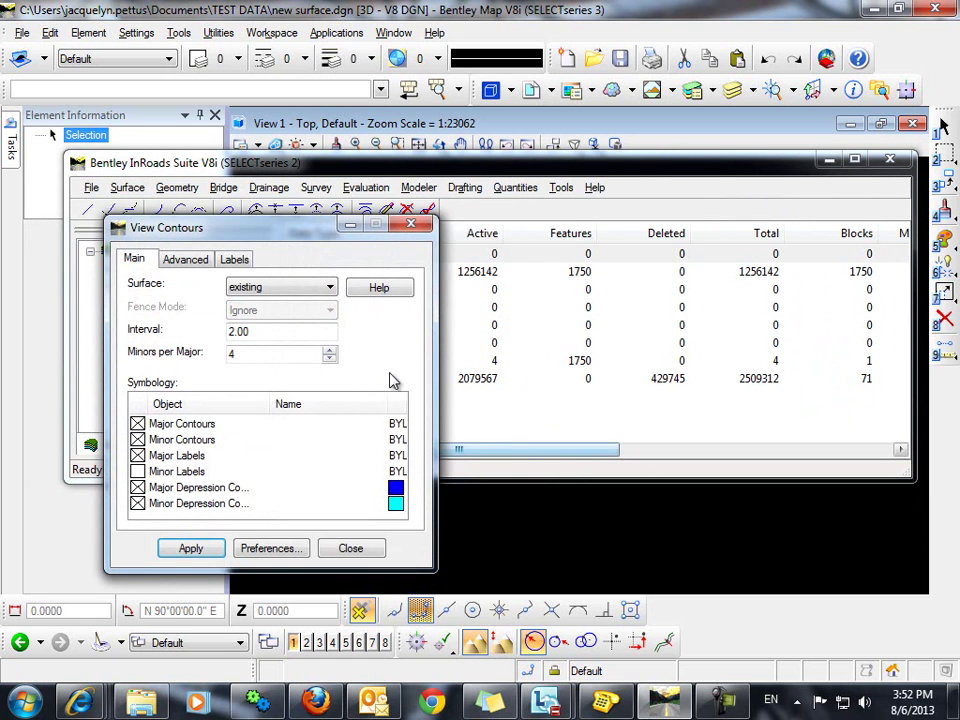
pyautogui.moveTo(250, 233); pyautogui.dragTo(470, 153)
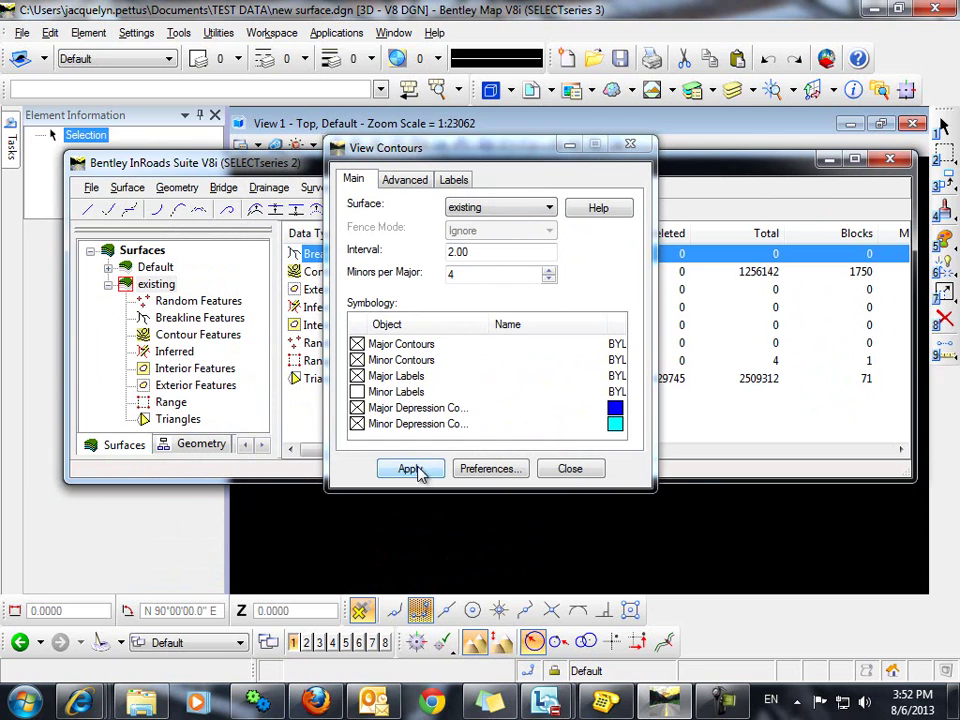
pyautogui.click(410, 469)
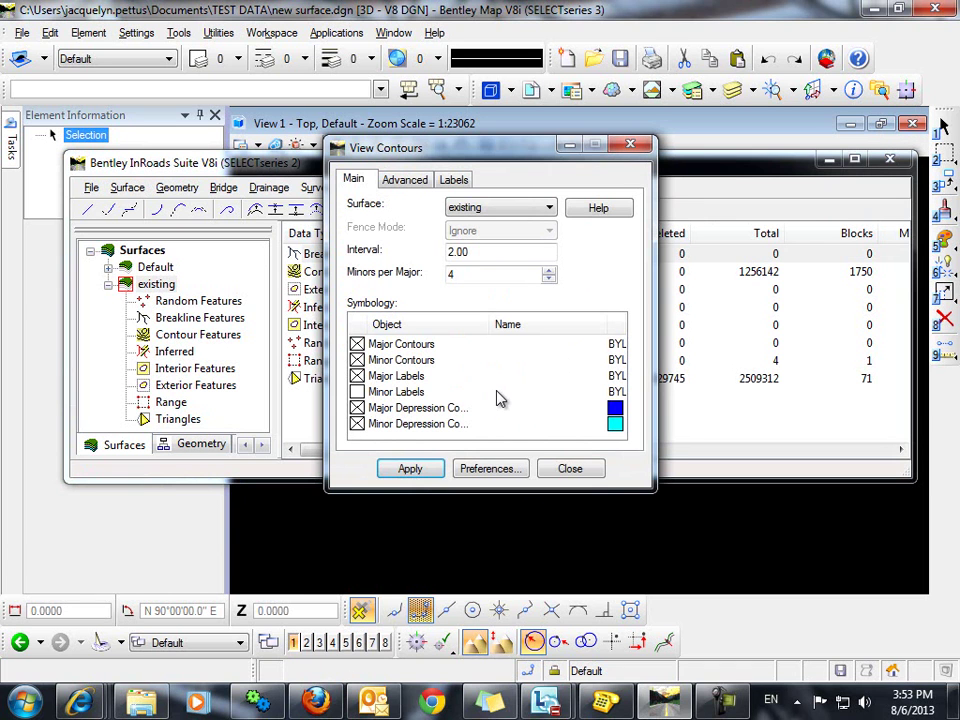
pyautogui.click(568, 470)
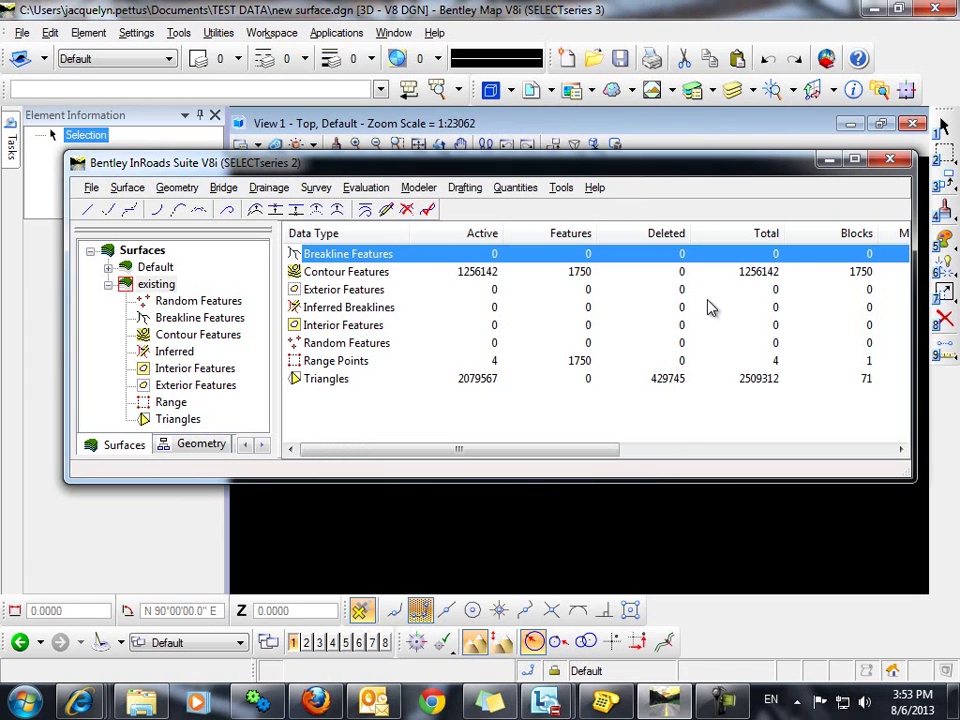
# Minimize InRoads, fit View 1, and zoom in on the contours labelled 300, 310 and 340.
pyautogui.click(829, 161)
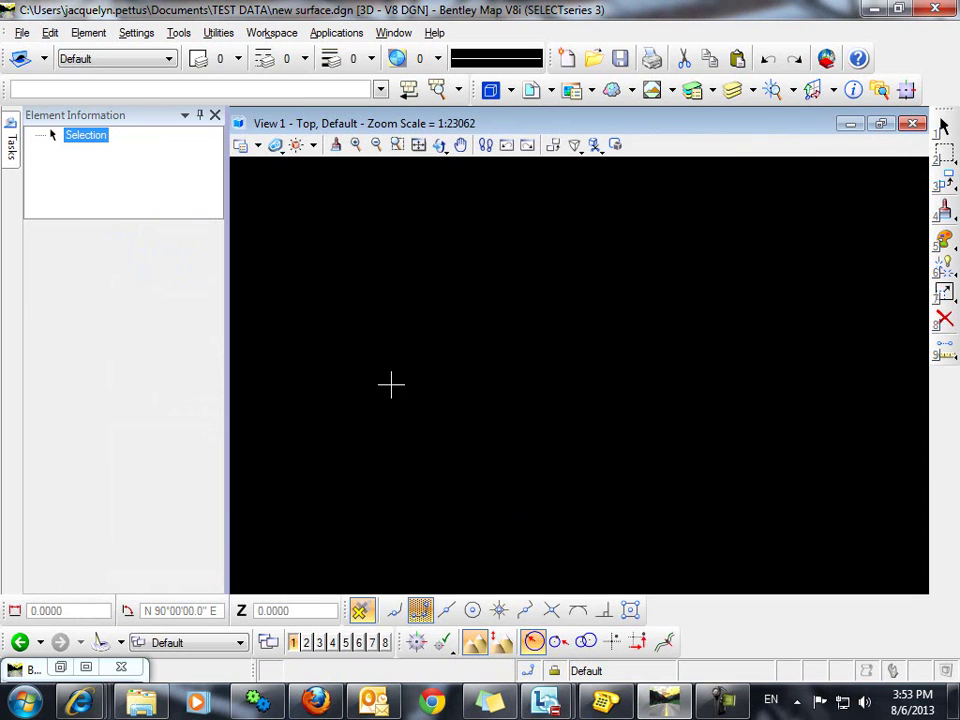
pyautogui.click(418, 145)
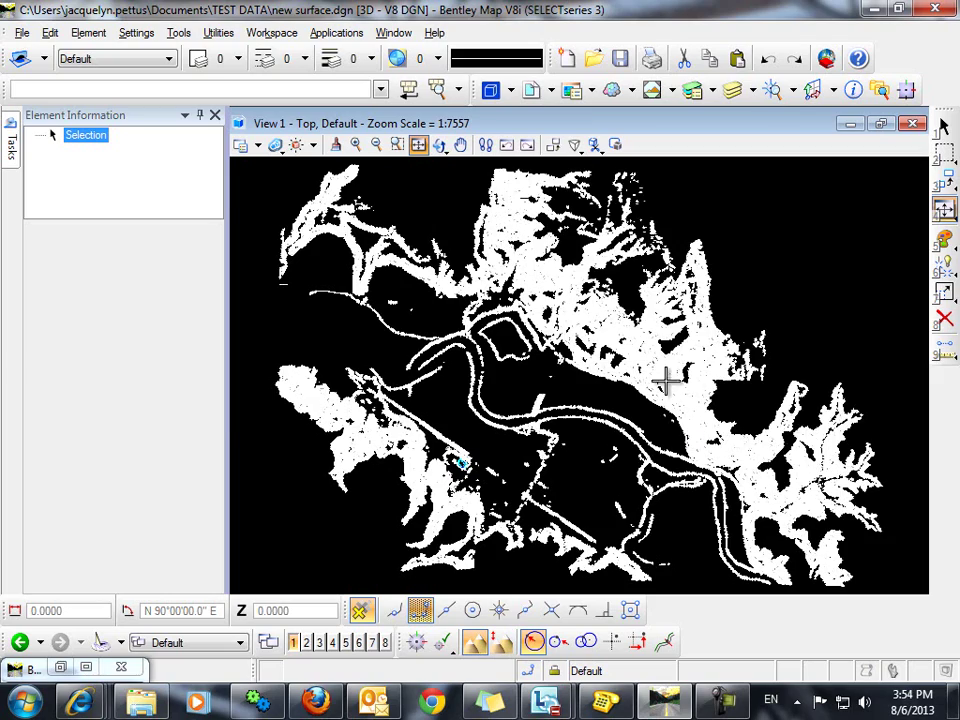
pyautogui.scroll(5, 664, 380)
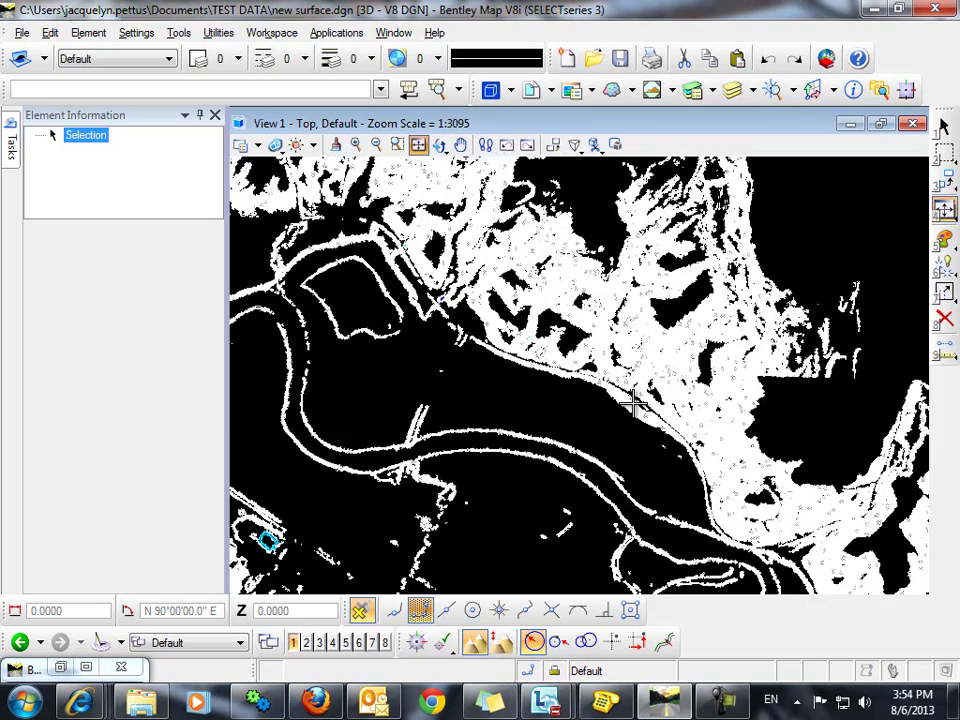
pyautogui.scroll(6, 634, 410)
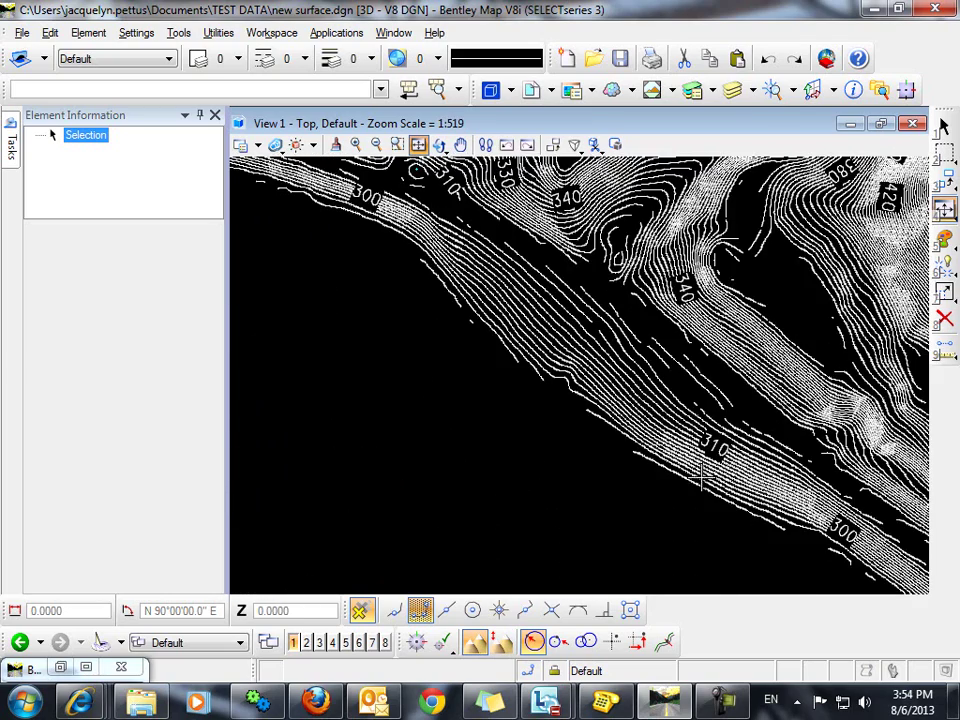
pyautogui.scroll(2, 776, 474)
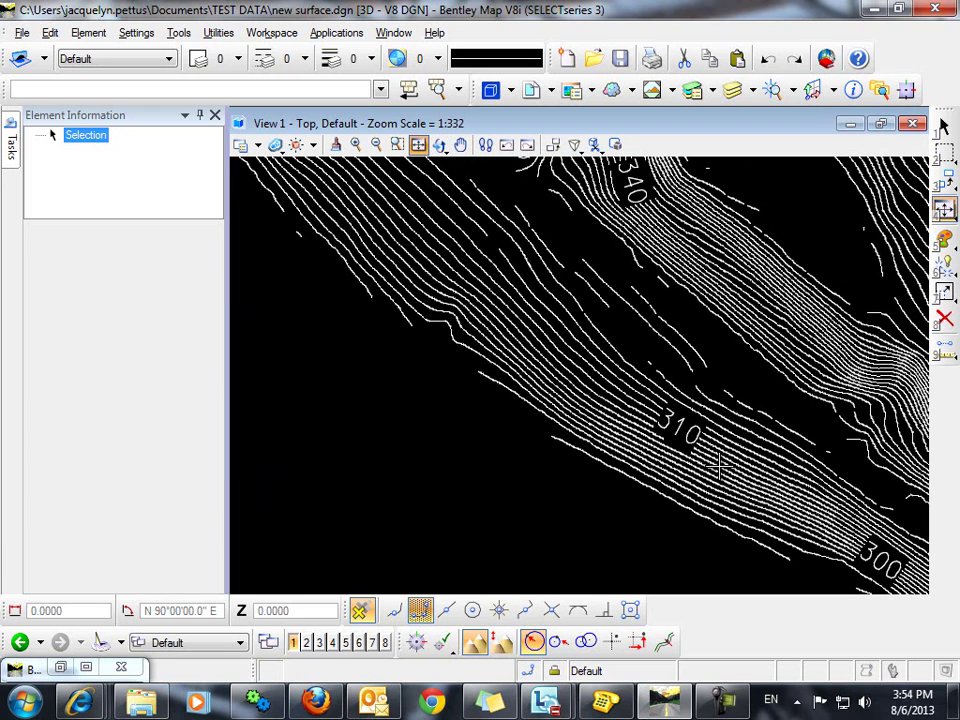